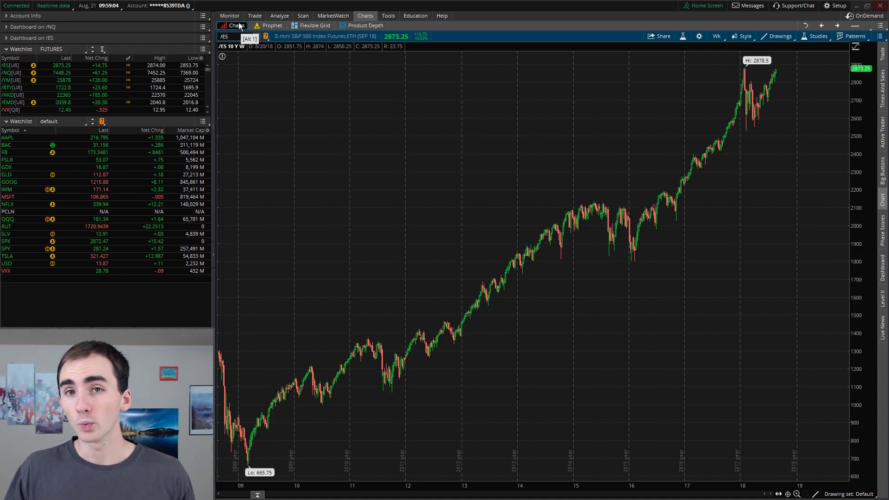
- Switch to the flexible grid and link the symbols of all four cells to yellow
{"action": "left_click", "coordinate": [298, 27]}
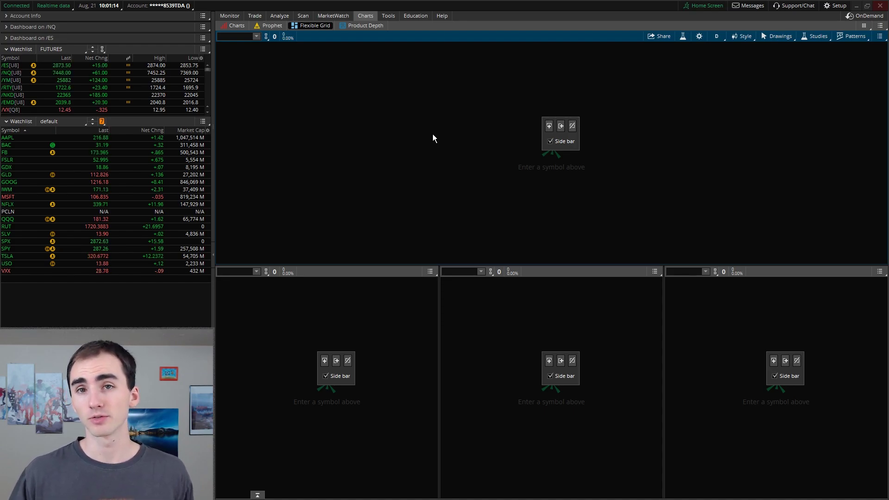
{"action": "left_click", "coordinate": [266, 37]}
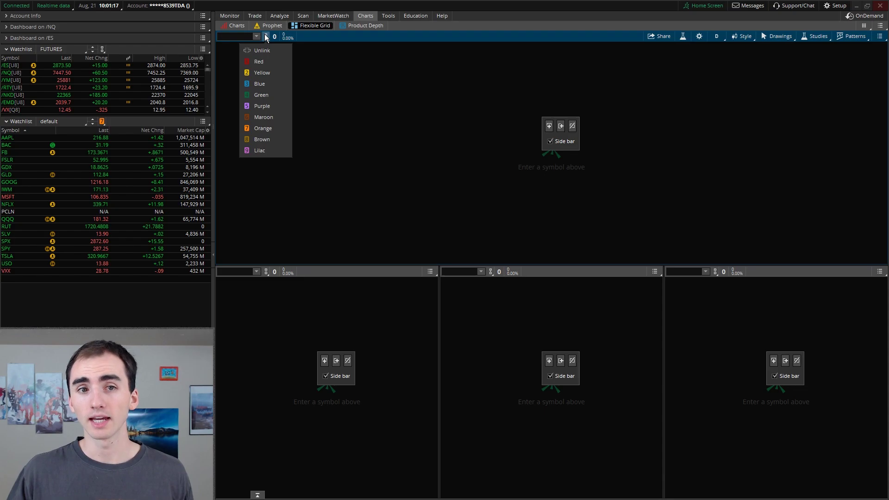
{"action": "left_click", "coordinate": [269, 74]}
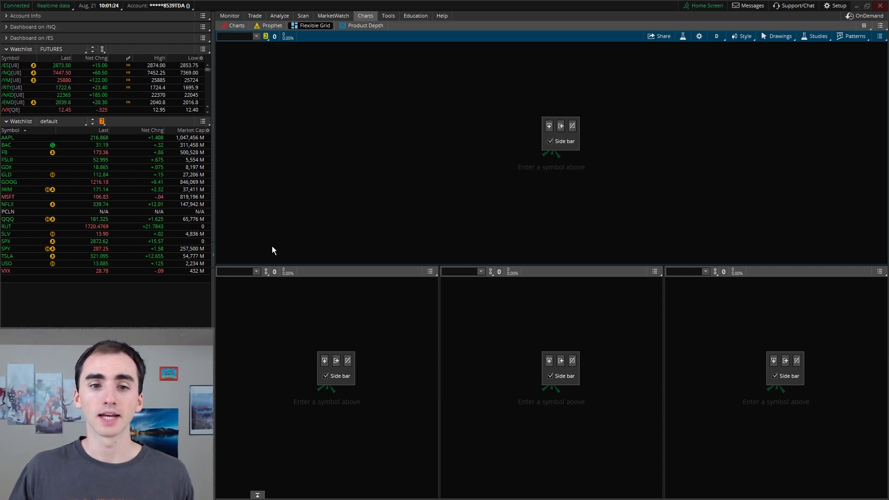
{"action": "left_click", "coordinate": [265, 272]}
{"action": "left_click", "coordinate": [267, 308]}
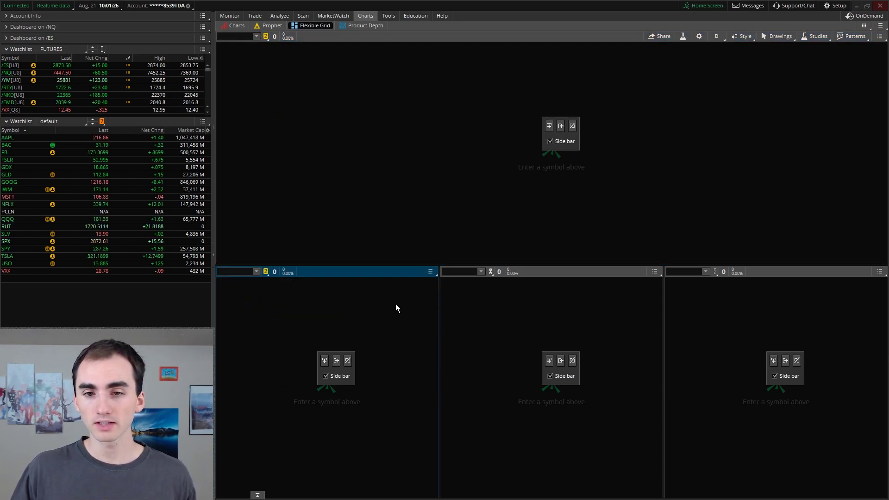
{"action": "left_click", "coordinate": [490, 272]}
{"action": "left_click", "coordinate": [488, 305]}
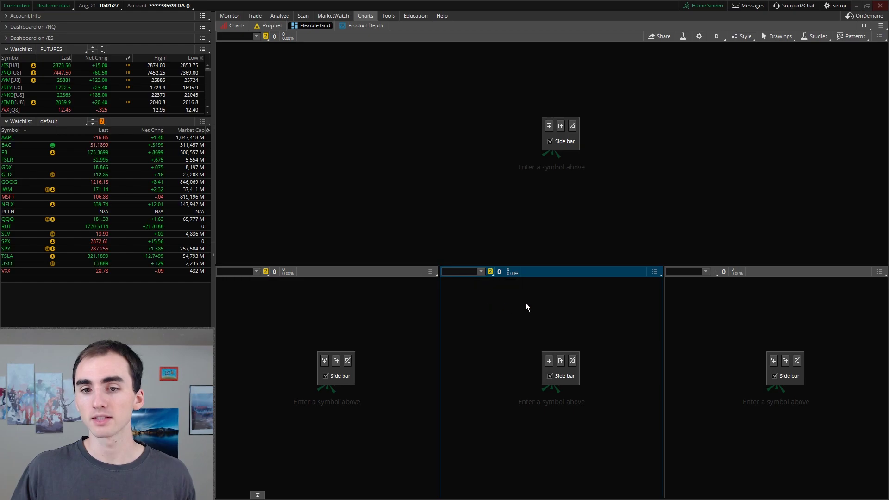
{"action": "left_click", "coordinate": [716, 272]}
{"action": "left_click", "coordinate": [707, 311]}
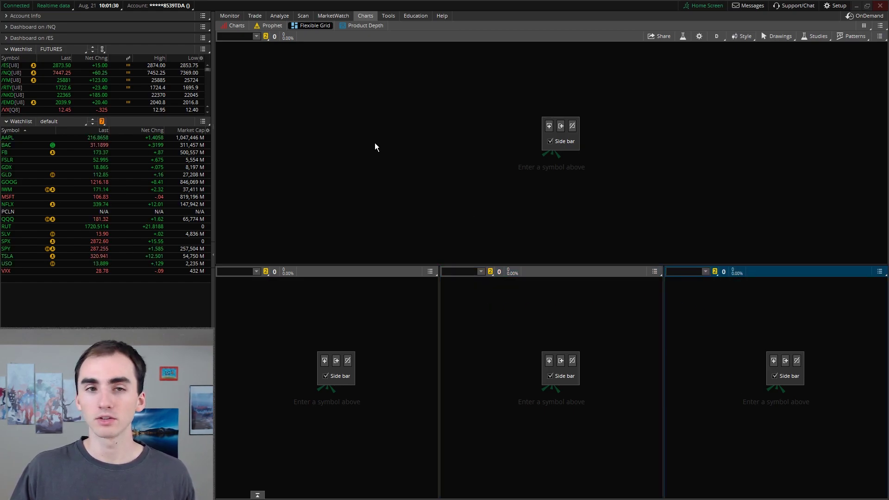
- Load the symbol /ES in the top cell for all yellow-linked cells
{"action": "left_click", "coordinate": [237, 37]}
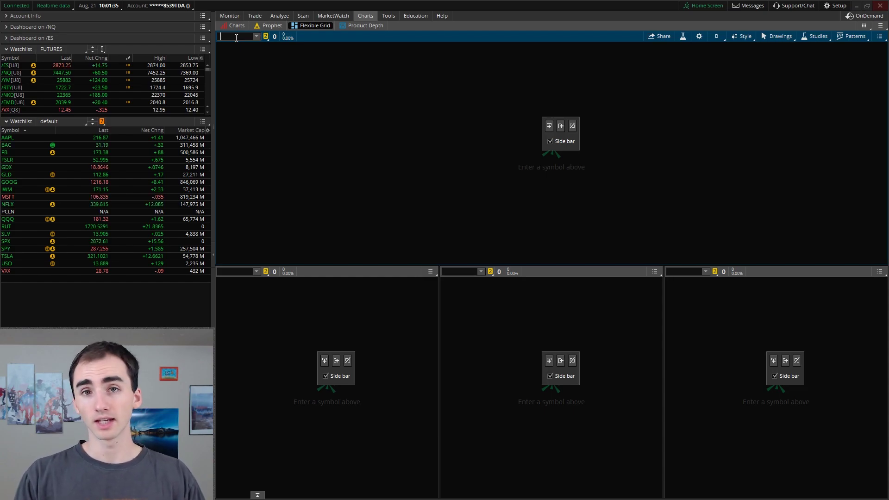
{"action": "type", "text": "/ES"}
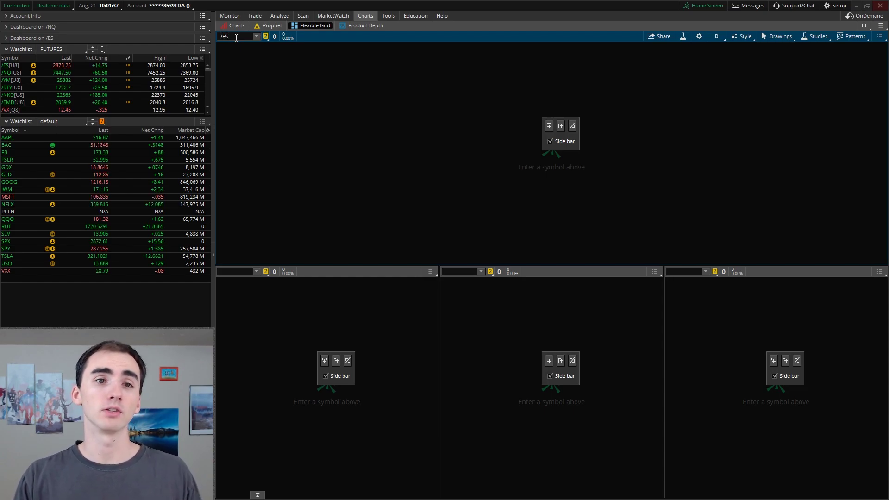
{"action": "key", "text": "Return"}
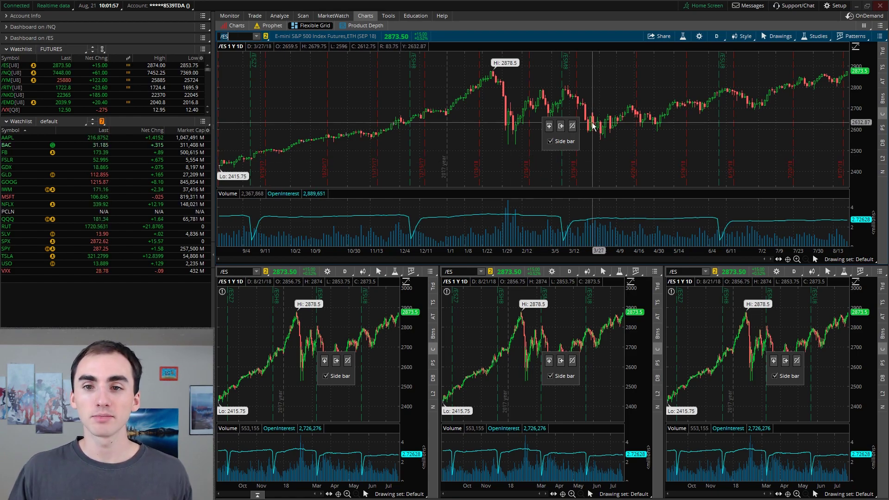
- Try adding cells below and beside the top chart, and reduce them back to a single top cell linked to yellow
{"action": "left_click", "coordinate": [549, 126]}
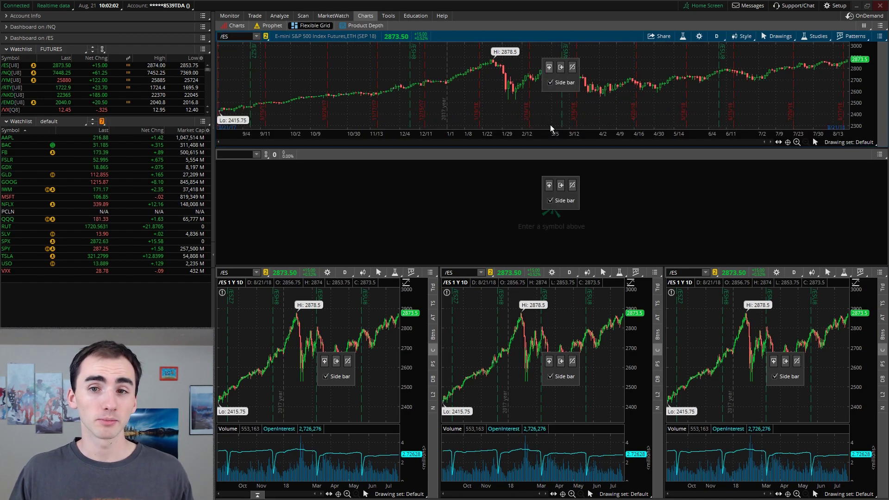
{"action": "left_click", "coordinate": [561, 68]}
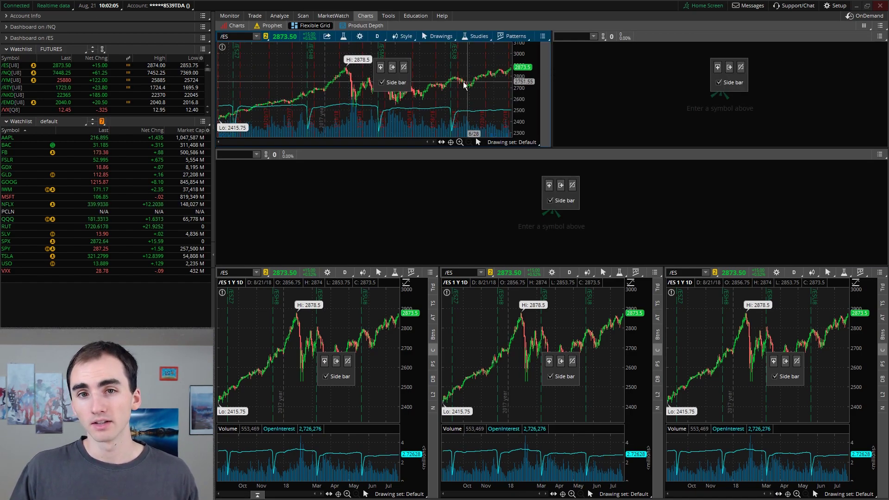
{"action": "left_click", "coordinate": [405, 68]}
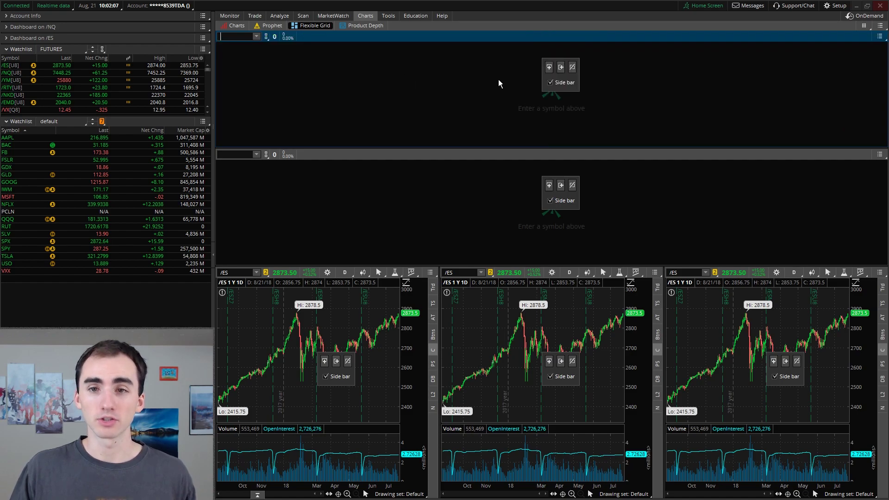
{"action": "left_click", "coordinate": [573, 187]}
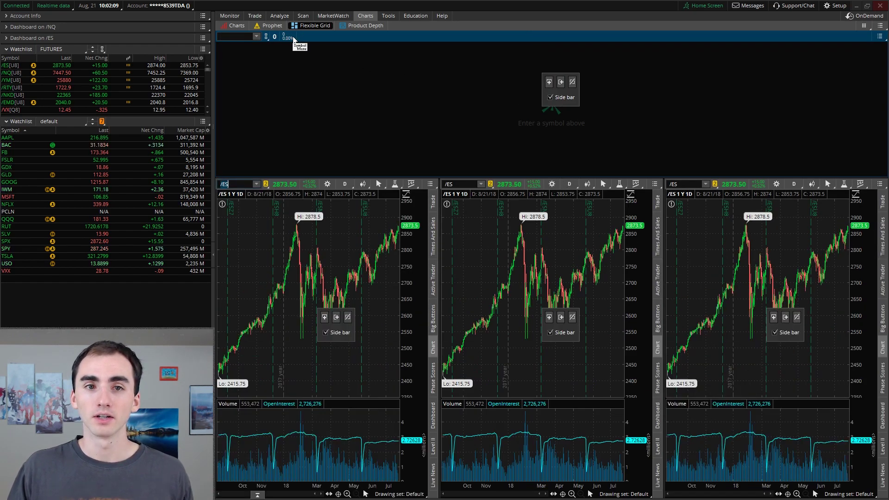
{"action": "left_click", "coordinate": [266, 36]}
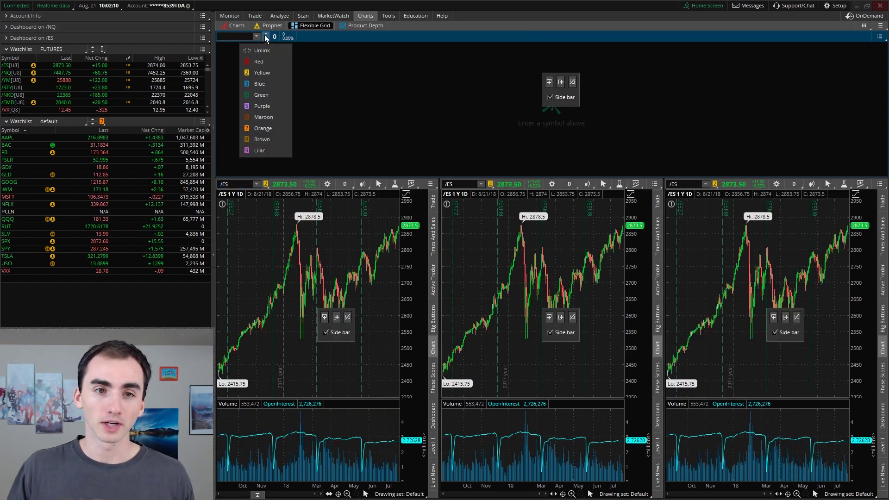
{"action": "left_click", "coordinate": [264, 74]}
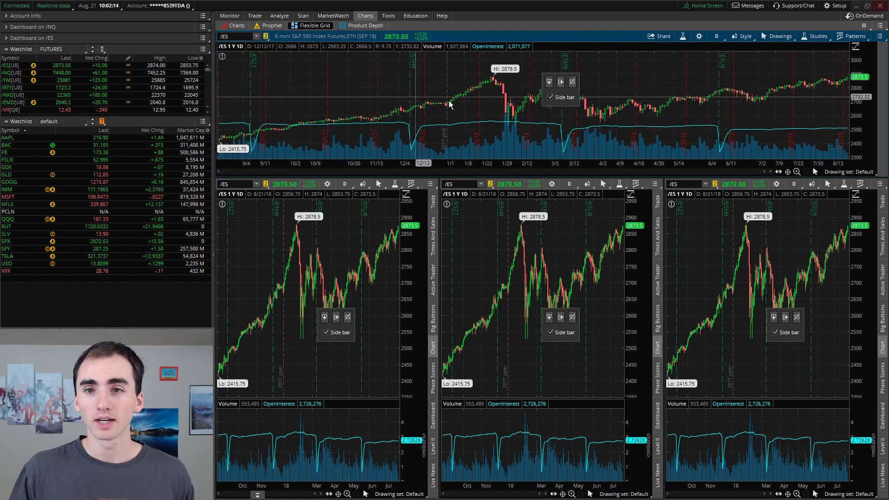
- Hide the side bar in all four grid cells
{"action": "left_click", "coordinate": [558, 98]}
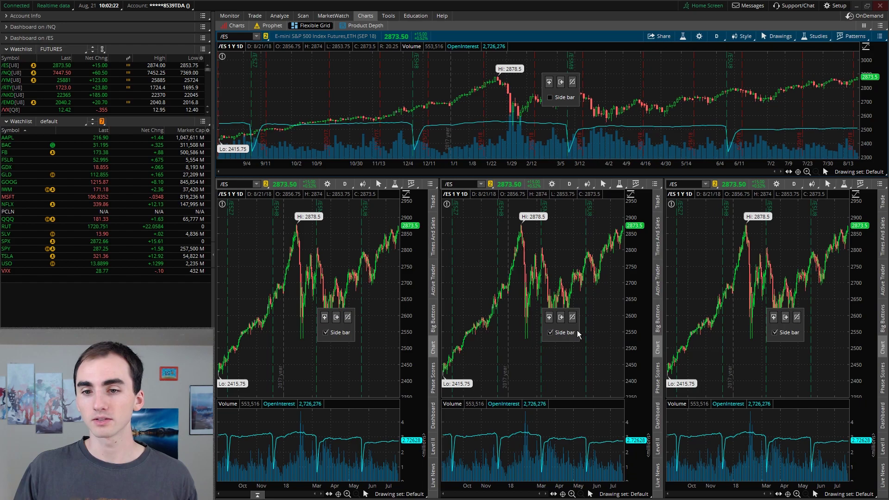
{"action": "left_click", "coordinate": [550, 332]}
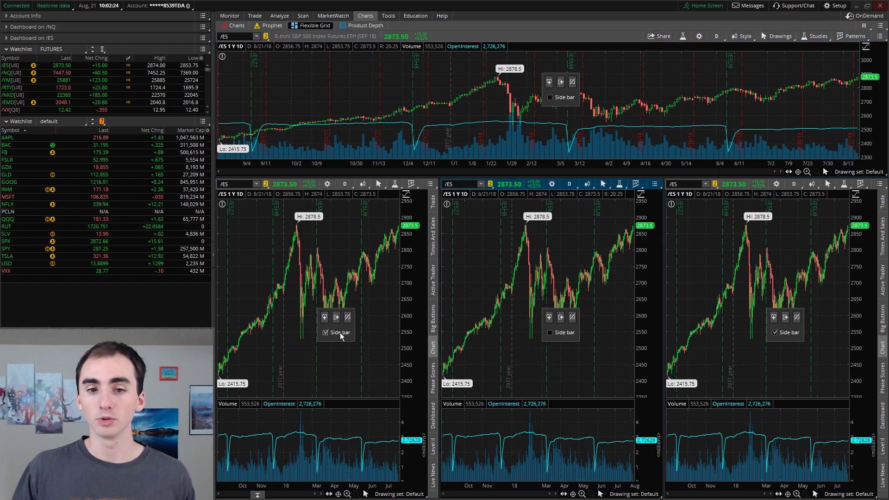
{"action": "left_click", "coordinate": [326, 332]}
{"action": "left_click", "coordinate": [792, 337]}
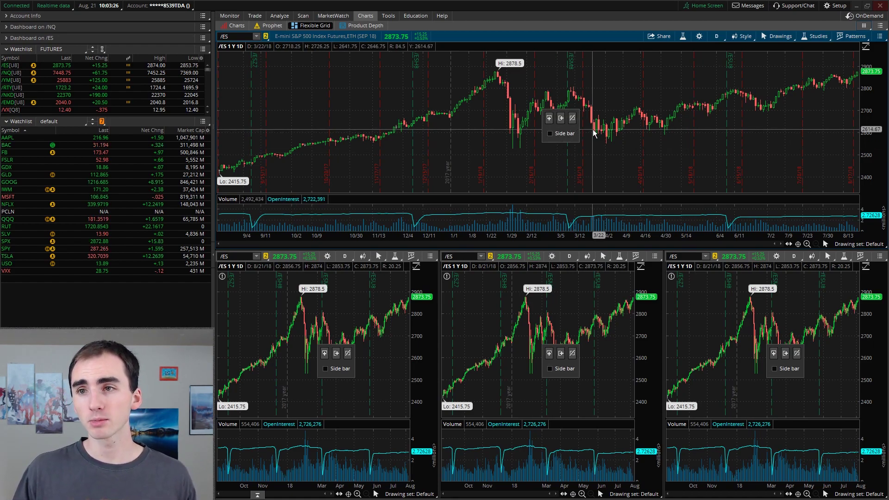
- Turn off grid customization to remove the layout controls from the cells
{"action": "left_click", "coordinate": [864, 26]}
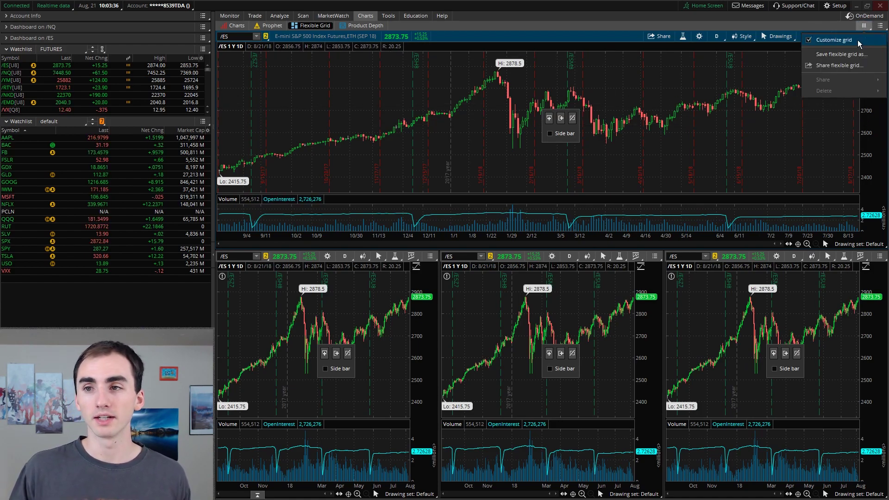
{"action": "left_click", "coordinate": [858, 41]}
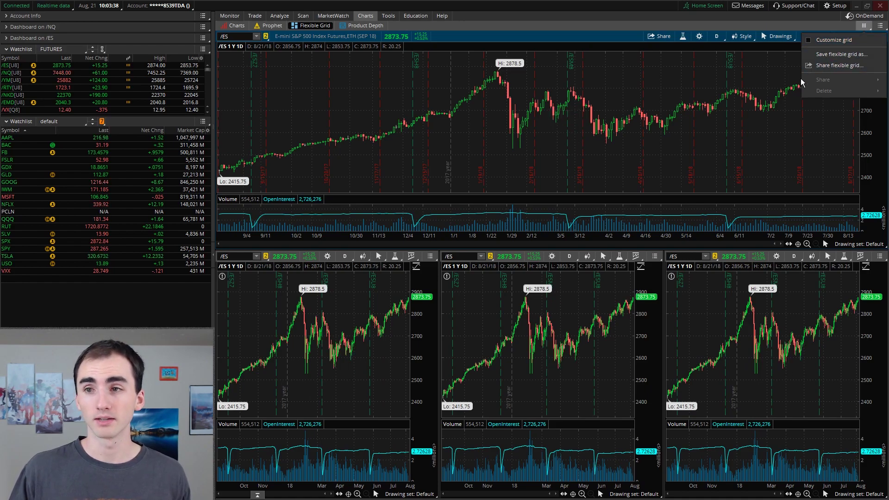
{"action": "left_click", "coordinate": [552, 137]}
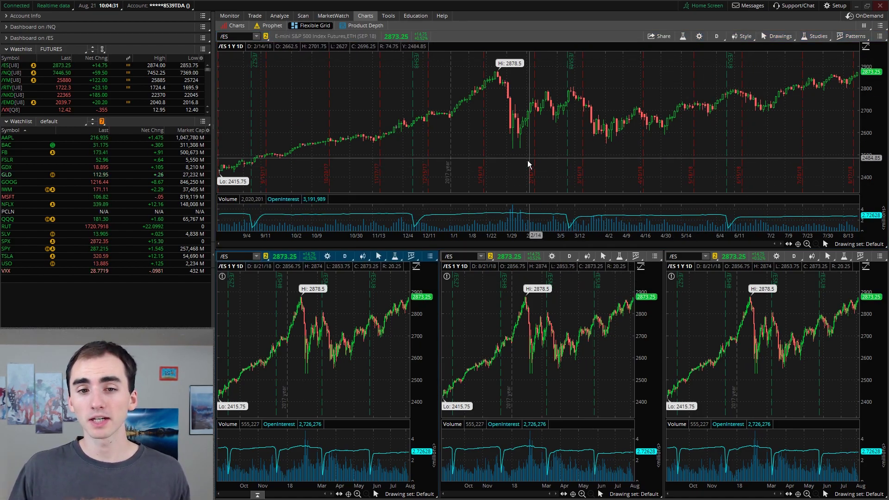
- Set the three lower charts to 10 Y : W, 20 Y : M and 5 D : 15m from first to last
{"action": "left_click", "coordinate": [349, 257]}
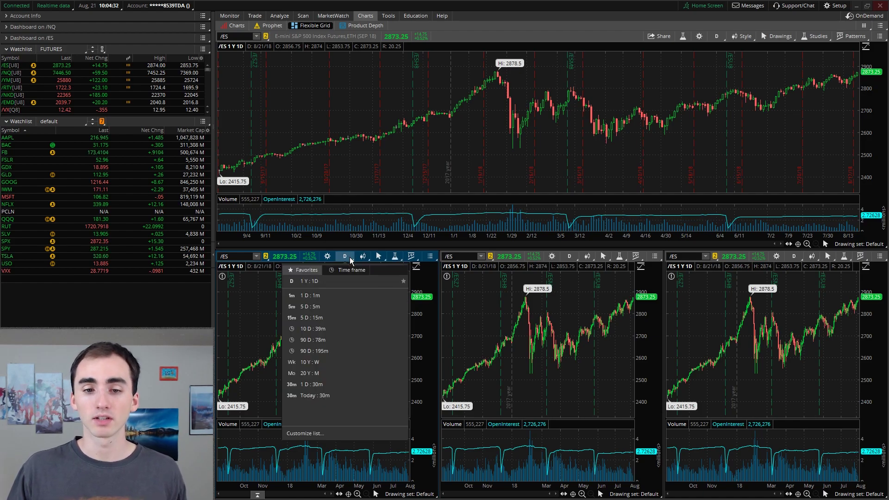
{"action": "left_click", "coordinate": [339, 366]}
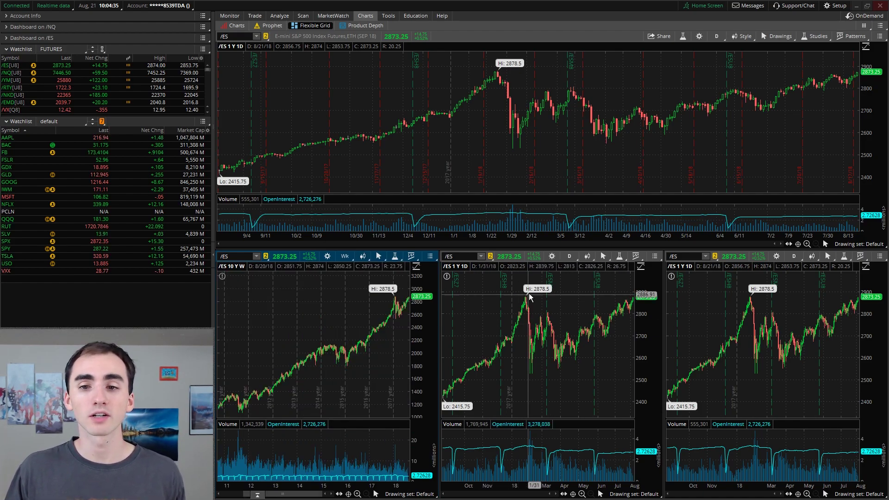
{"action": "left_click", "coordinate": [570, 257]}
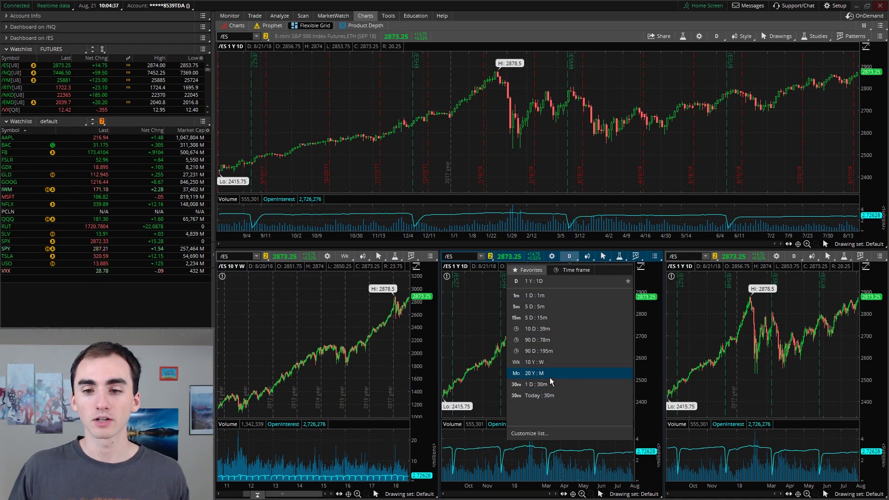
{"action": "left_click", "coordinate": [536, 373]}
{"action": "left_click", "coordinate": [793, 257]}
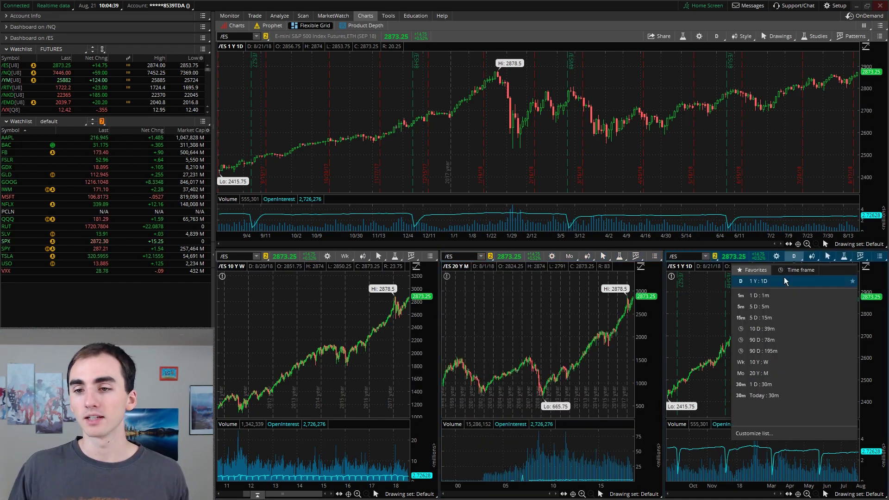
{"action": "left_click", "coordinate": [778, 318]}
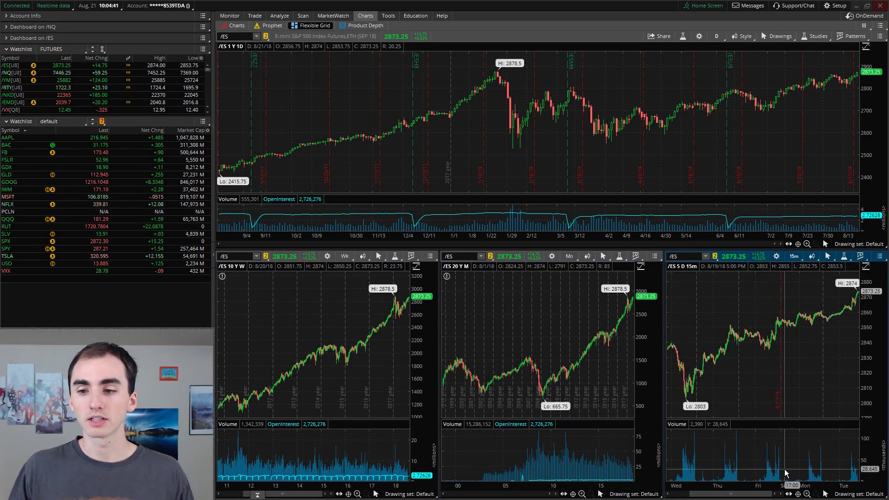
- Rescale the time axes of the 15-minute, monthly and daily charts to focus on recent prices with space after the last bar
{"action": "left_click_drag", "start_coordinate": [784, 387], "coordinate": [837, 389]}
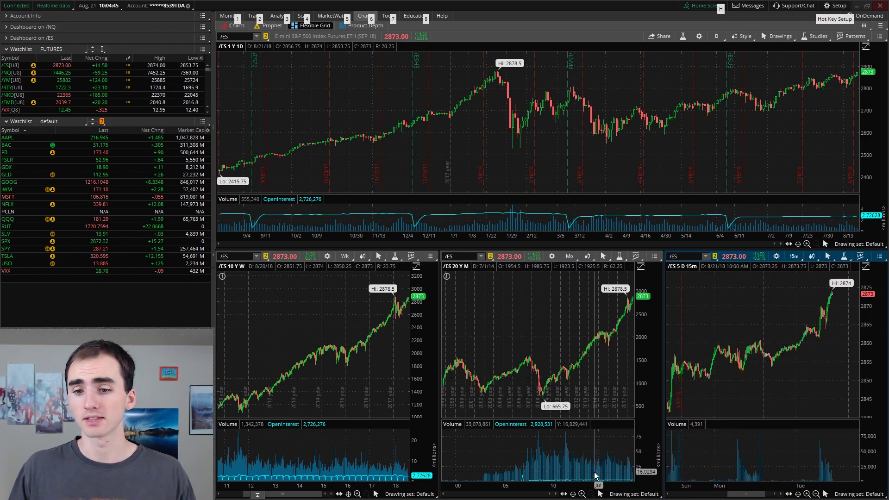
{"action": "left_click_drag", "start_coordinate": [593, 433], "coordinate": [616, 419]}
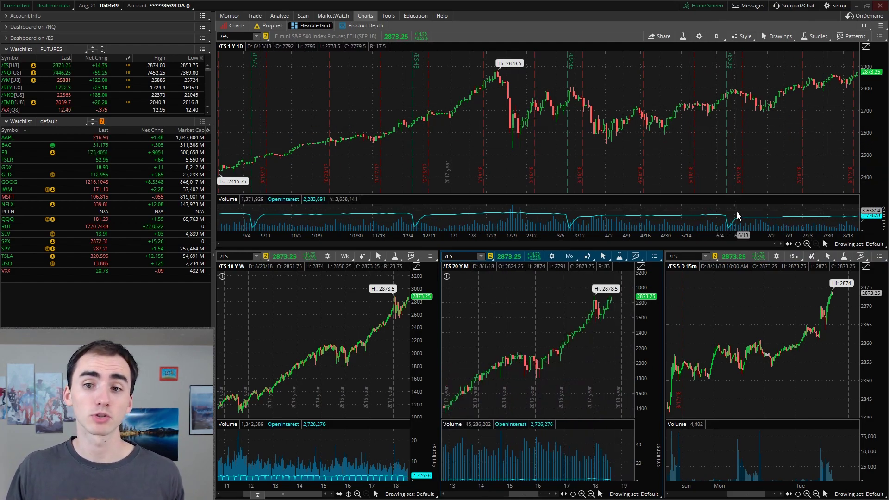
{"action": "left_click_drag", "start_coordinate": [738, 238], "coordinate": [693, 252]}
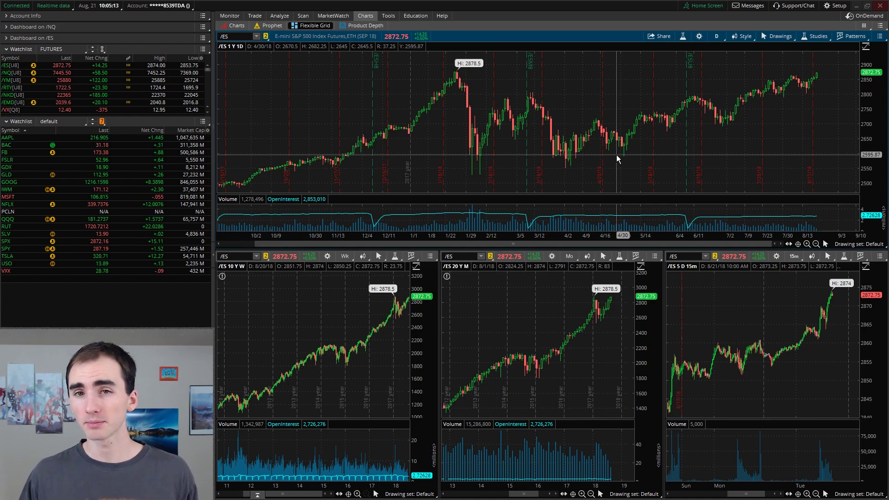
- View the daily, weekly and monthly cells maximized one after another, and restore the full grid
{"action": "right_click", "coordinate": [600, 104]}
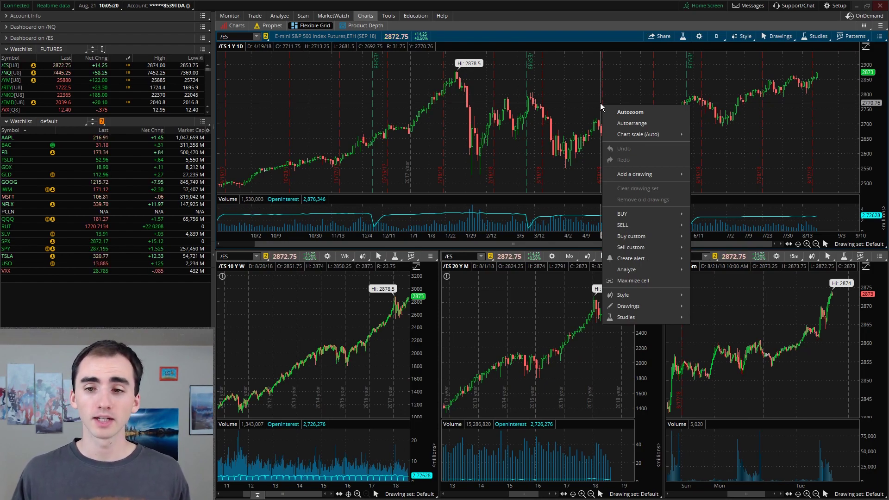
{"action": "left_click", "coordinate": [638, 282]}
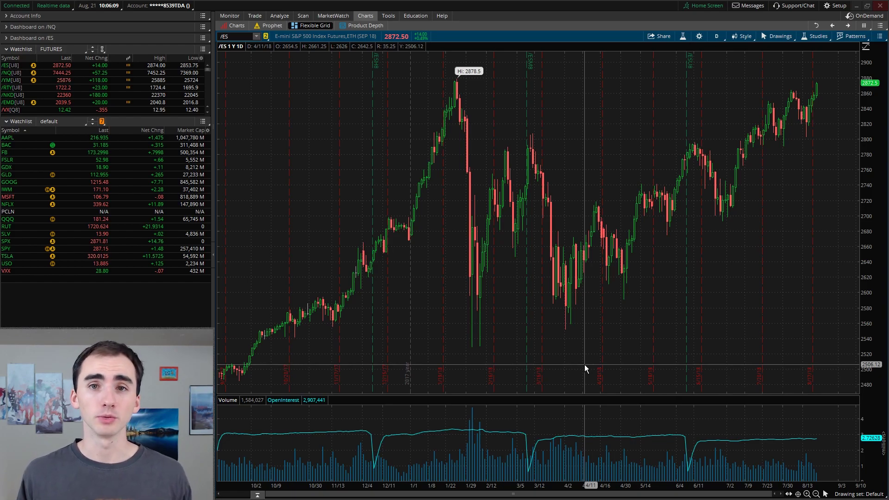
{"action": "left_click", "coordinate": [846, 24]}
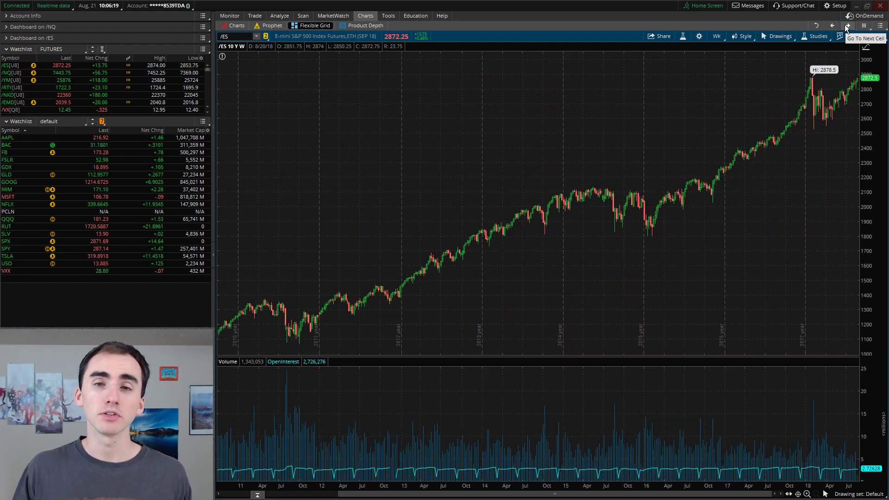
{"action": "left_click", "coordinate": [845, 24]}
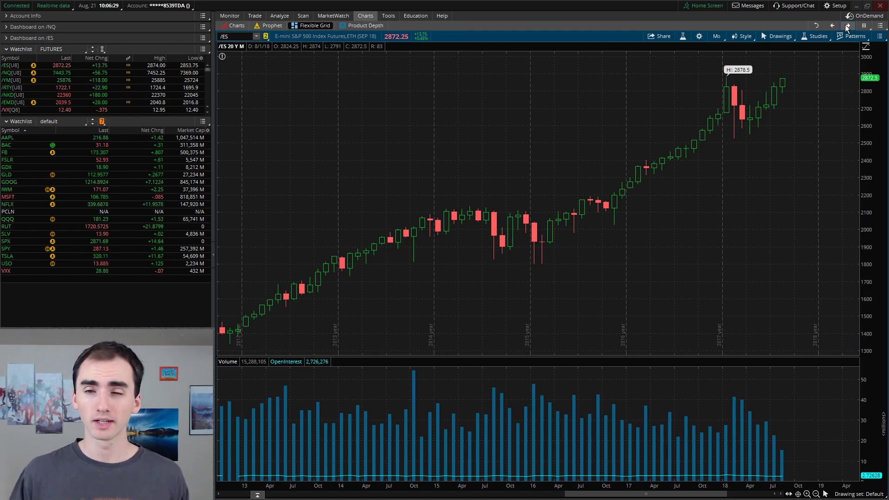
{"action": "right_click", "coordinate": [589, 79]}
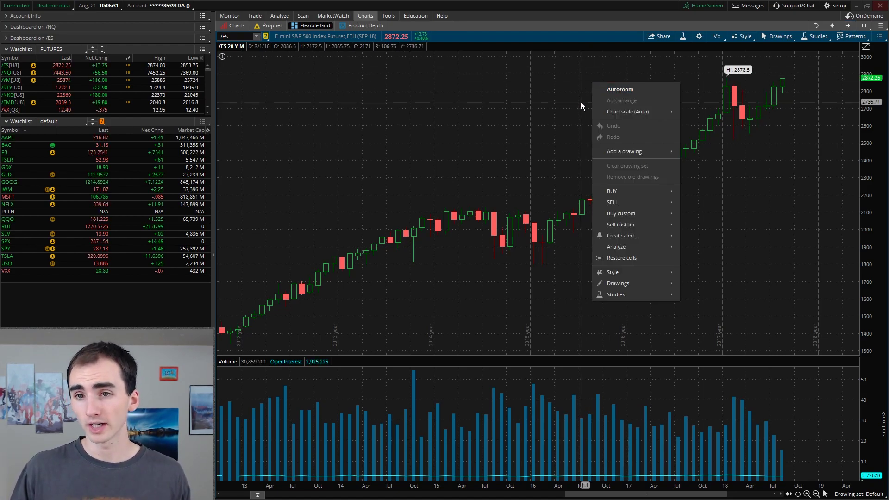
{"action": "left_click", "coordinate": [646, 258]}
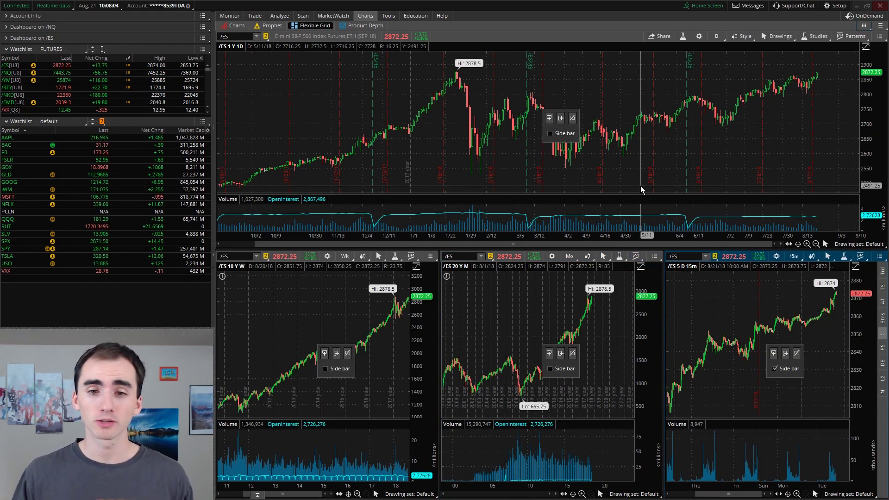
- Show the sidebar in the lower middle cell, replace its chart with Active Trader, and switch the 15-minute cell to live news
{"action": "left_click", "coordinate": [558, 371]}
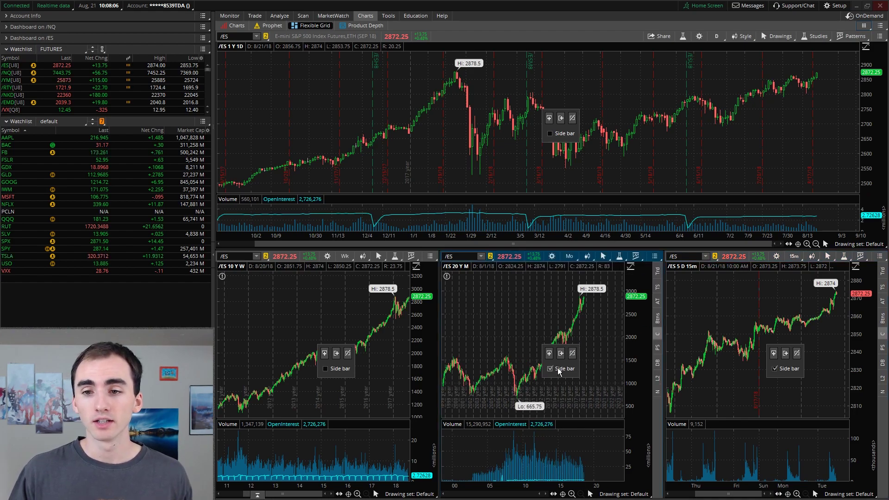
{"action": "left_click", "coordinate": [657, 301]}
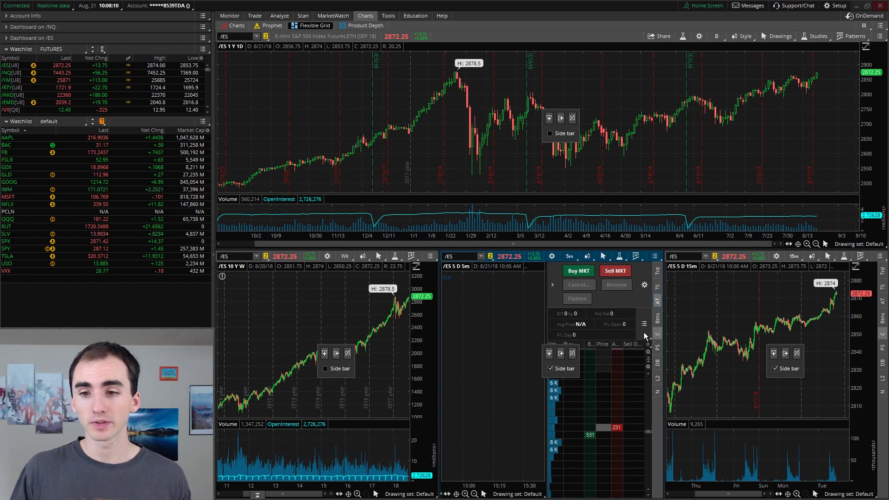
{"action": "left_click", "coordinate": [658, 335]}
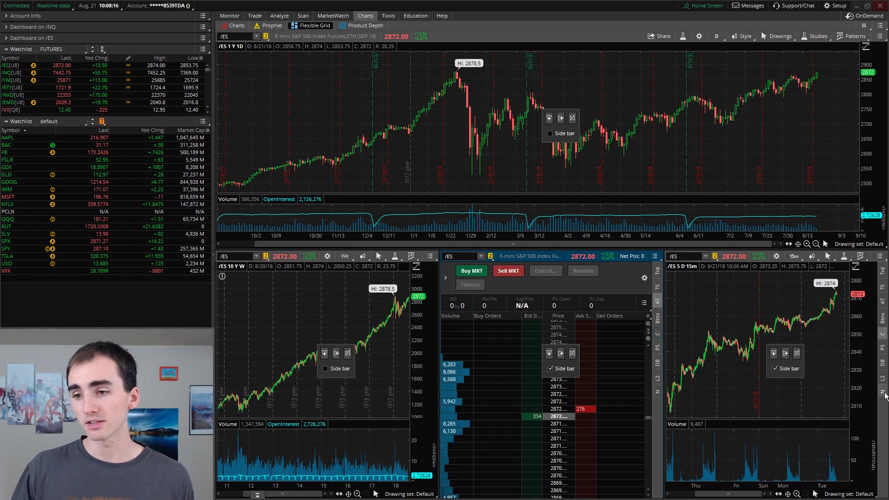
{"action": "left_click", "coordinate": [883, 392]}
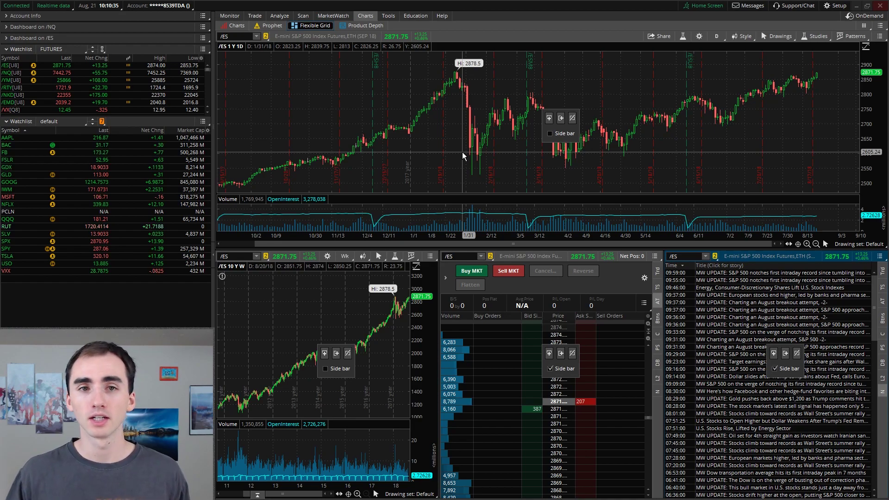
- Switch to the standard Charts view and lay it out as a grid of eight columns by four rows
{"action": "left_click", "coordinate": [243, 28]}
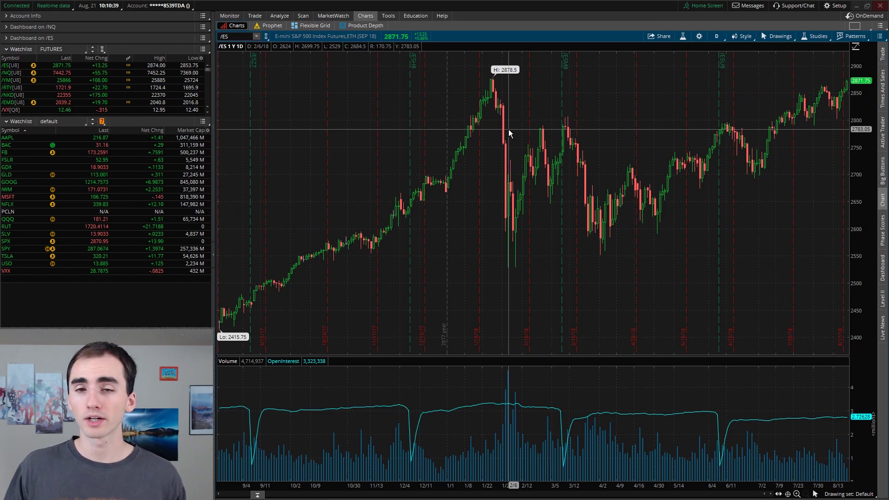
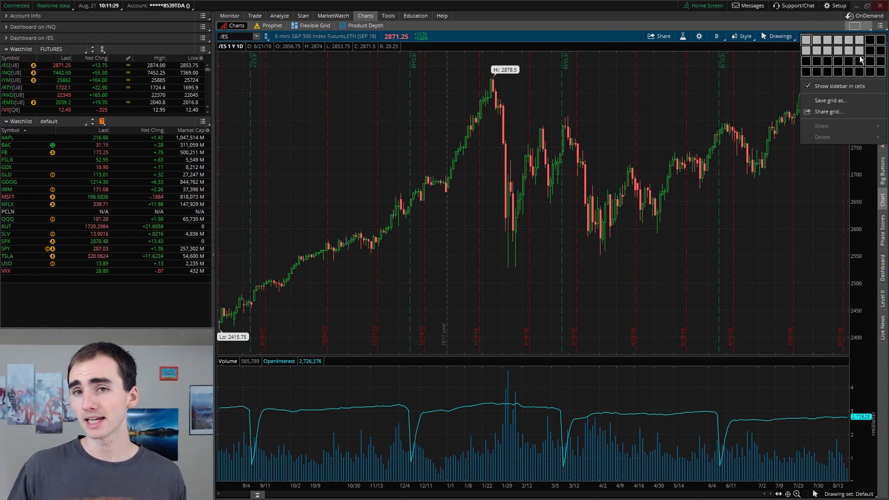
{"action": "left_click", "coordinate": [880, 71]}
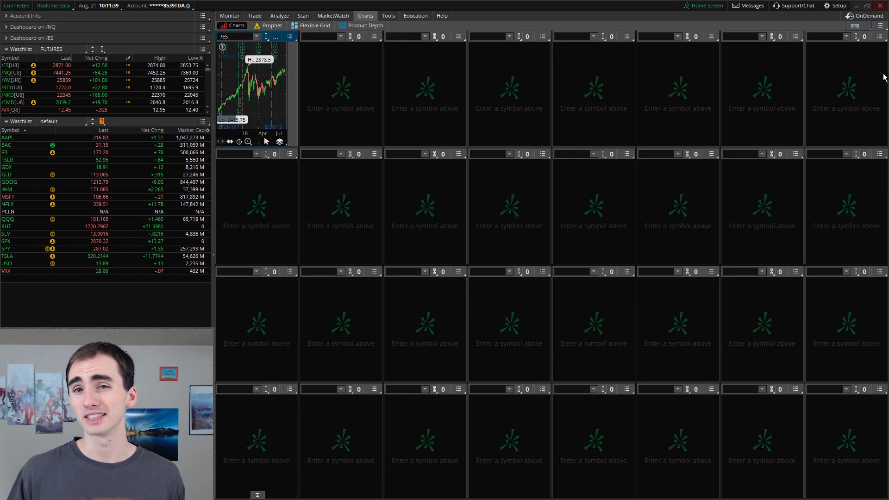
{"action": "left_click", "coordinate": [865, 27]}
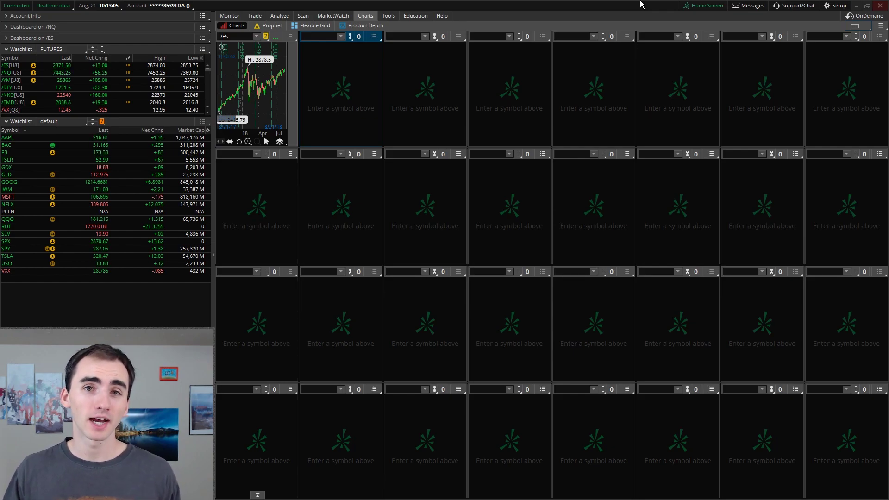
- Reduce the chart grid to two side-by-side cells, and change it to a single row of five cells
{"action": "left_click", "coordinate": [857, 25]}
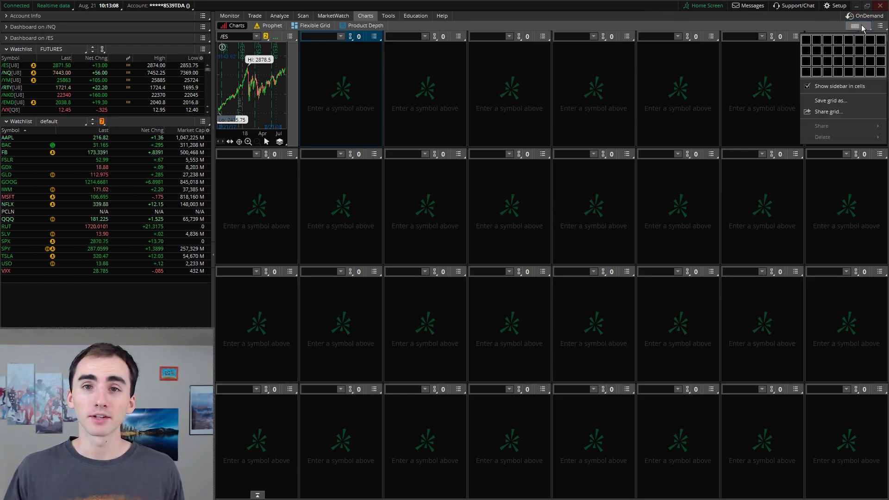
{"action": "left_click", "coordinate": [820, 37]}
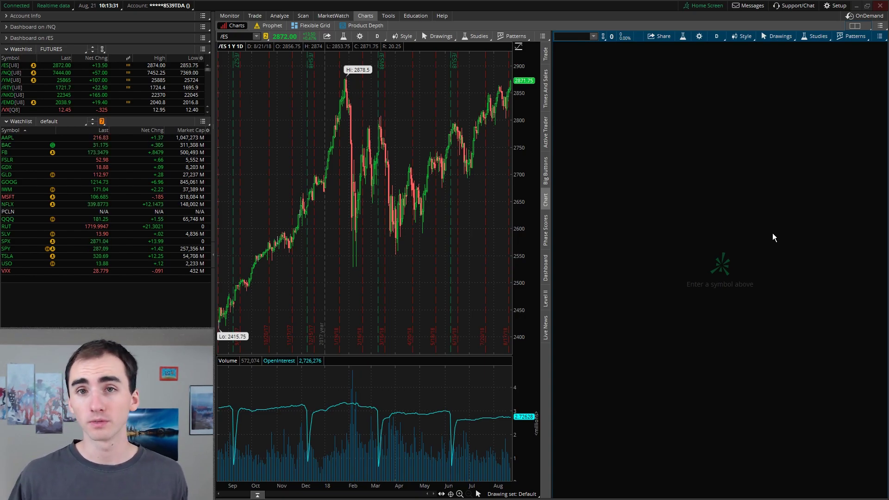
{"action": "left_click", "coordinate": [855, 27]}
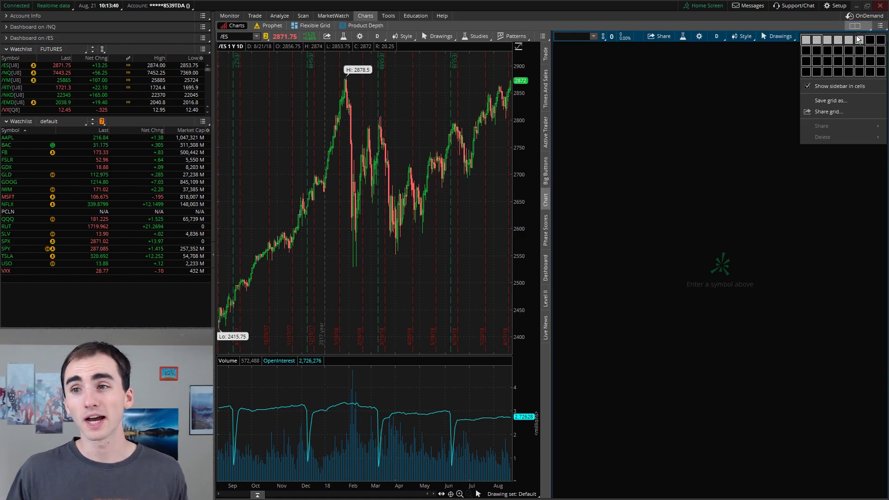
{"action": "left_click", "coordinate": [850, 39]}
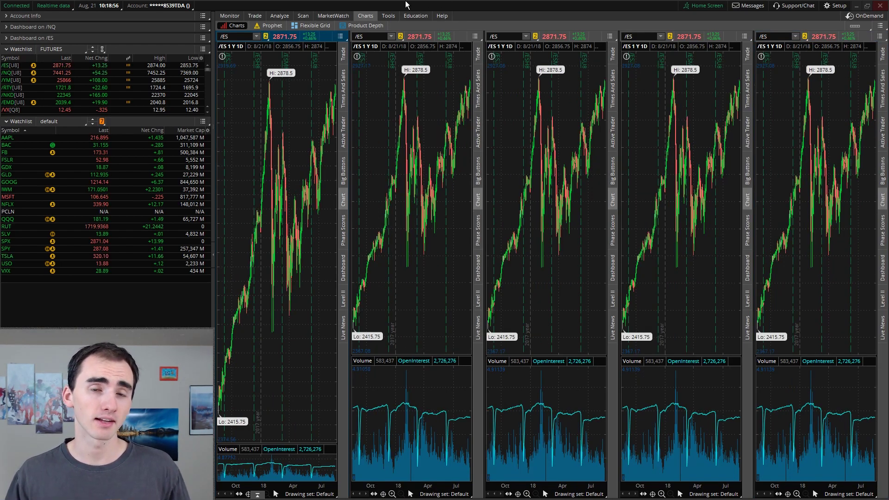
- Maximize the first /ES cell and set its time frame to 5 D : 15m
{"action": "right_click", "coordinate": [309, 104]}
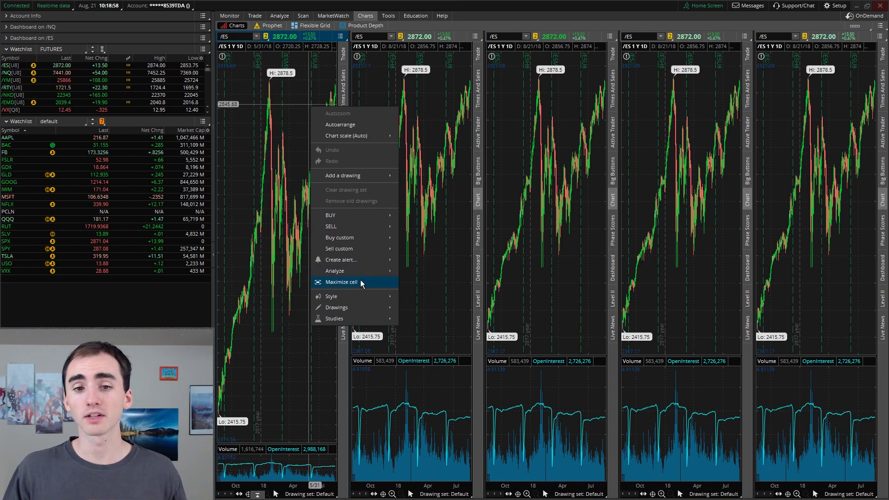
{"action": "left_click", "coordinate": [361, 283]}
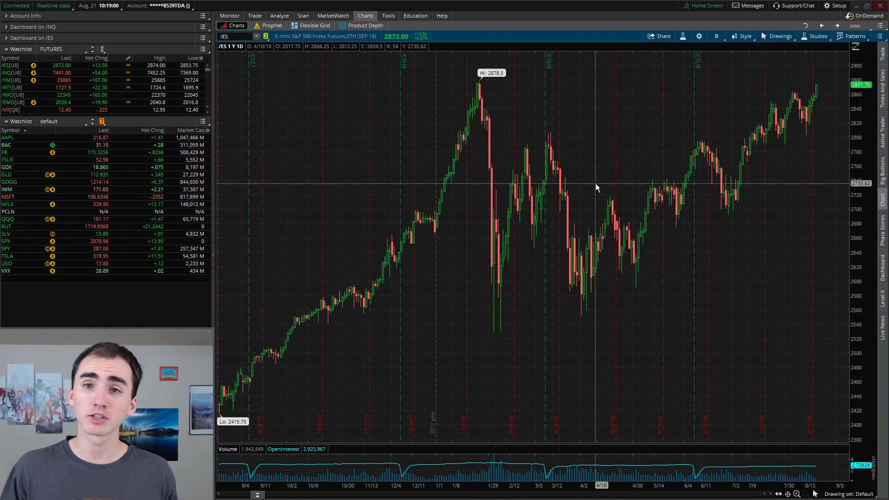
{"action": "left_click", "coordinate": [717, 37]}
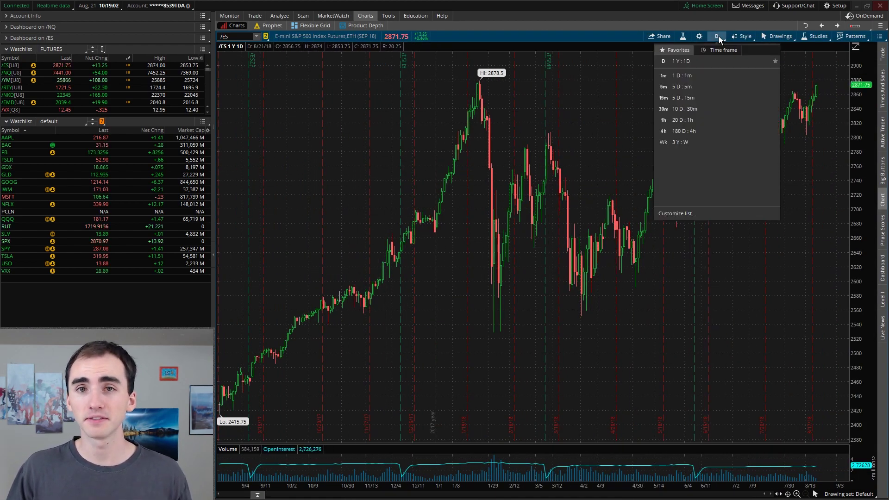
{"action": "left_click", "coordinate": [726, 97]}
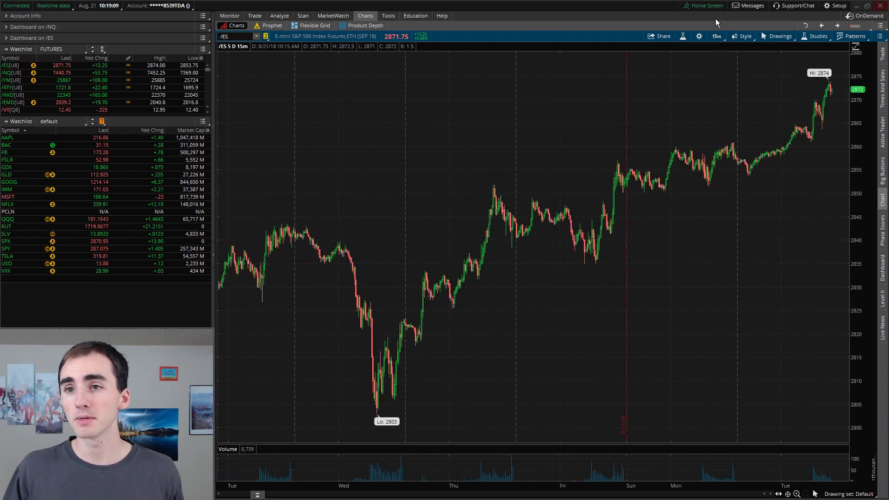
- Shorten the maximized 15-minute chart's time interval to 1 day, keeping the 15 min aggregation period
{"action": "left_click", "coordinate": [718, 40]}
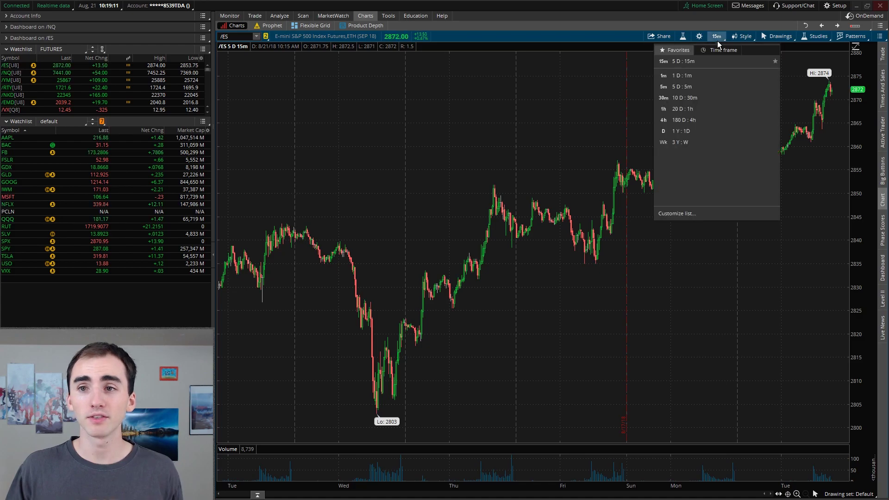
{"action": "left_click", "coordinate": [722, 50]}
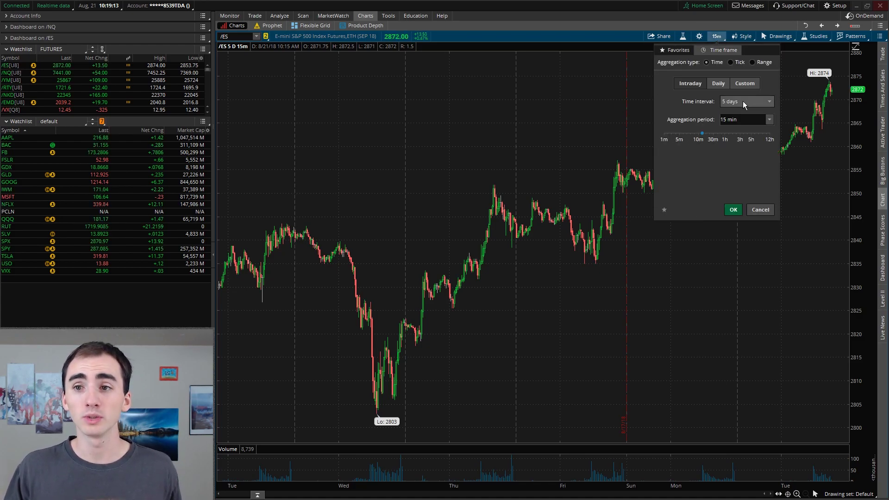
{"action": "left_click", "coordinate": [742, 101]}
{"action": "scroll", "coordinate": [739, 127], "scroll_direction": "up", "scroll_amount": 2}
{"action": "left_click", "coordinate": [737, 129]}
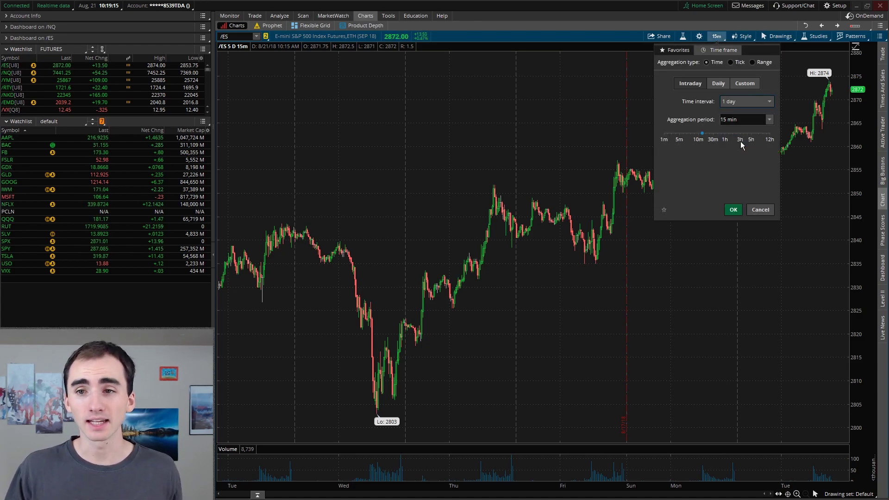
{"action": "left_click", "coordinate": [734, 210]}
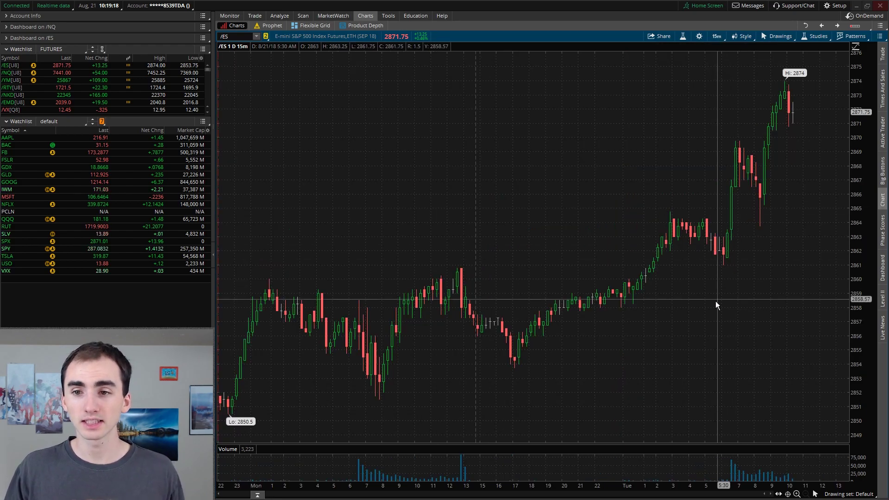
{"action": "scroll", "coordinate": [741, 232], "scroll_direction": "down", "scroll_amount": 3}
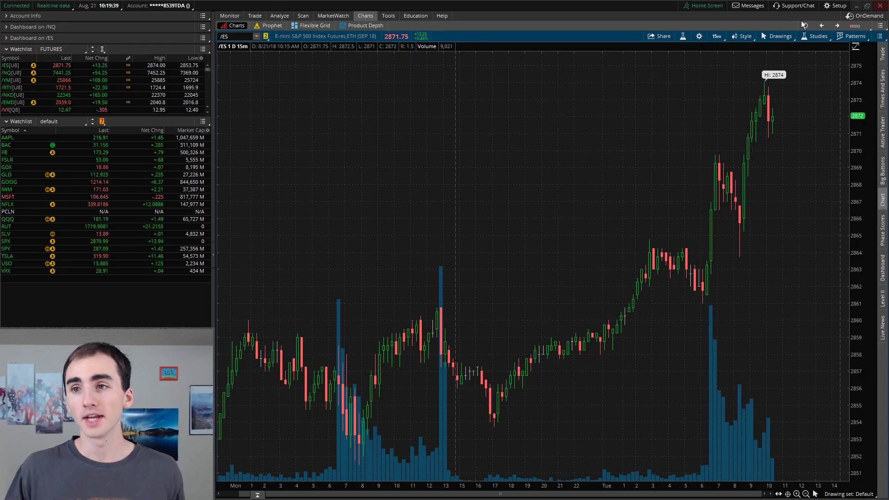
- Set the second, third and fourth maximized cells to 10 D : 30m, 20 D : 1h and 180 D : 4h, and go to the fifth cell
{"action": "left_click", "coordinate": [832, 26]}
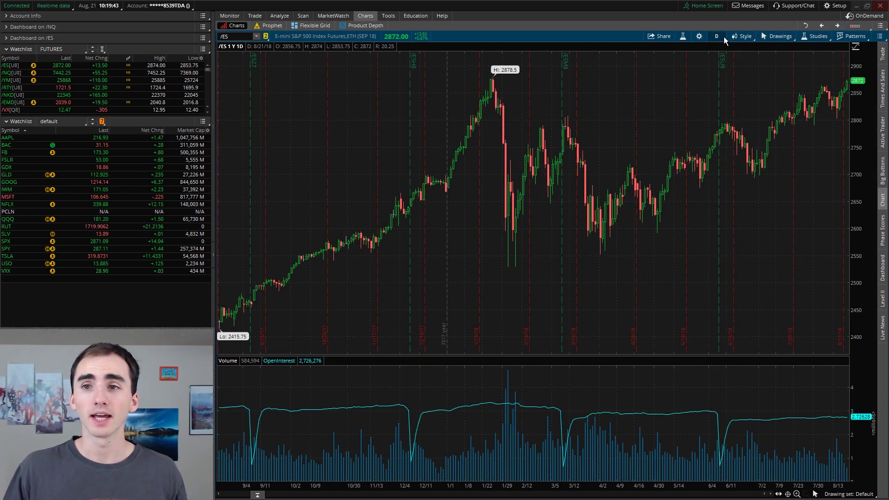
{"action": "left_click", "coordinate": [724, 37]}
{"action": "left_click", "coordinate": [719, 111]}
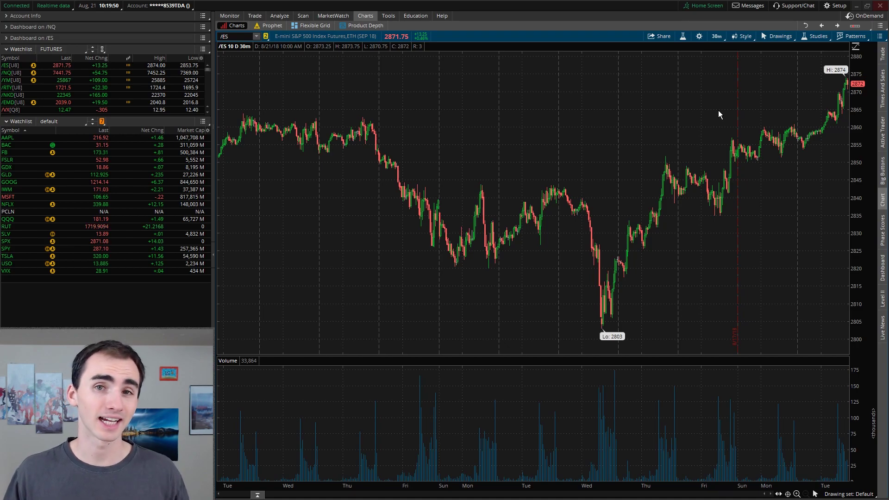
{"action": "left_click", "coordinate": [833, 28]}
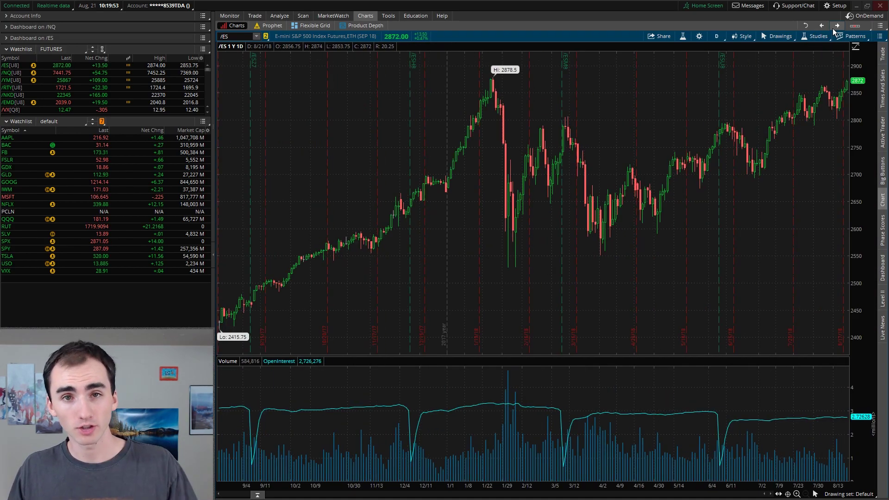
{"action": "left_click", "coordinate": [721, 35]}
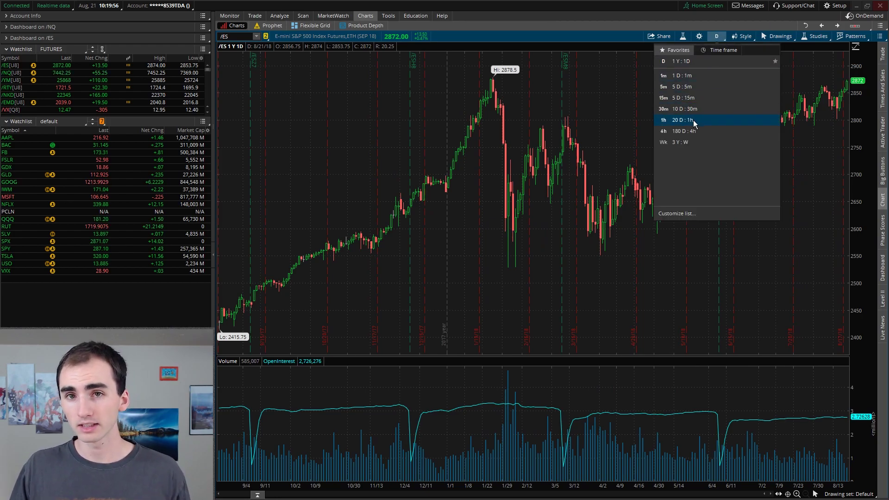
{"action": "left_click", "coordinate": [693, 120]}
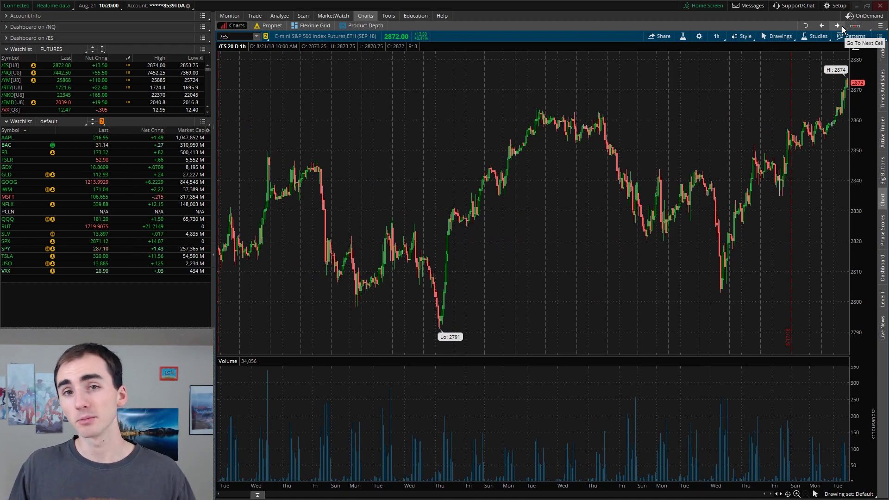
{"action": "left_click", "coordinate": [842, 26]}
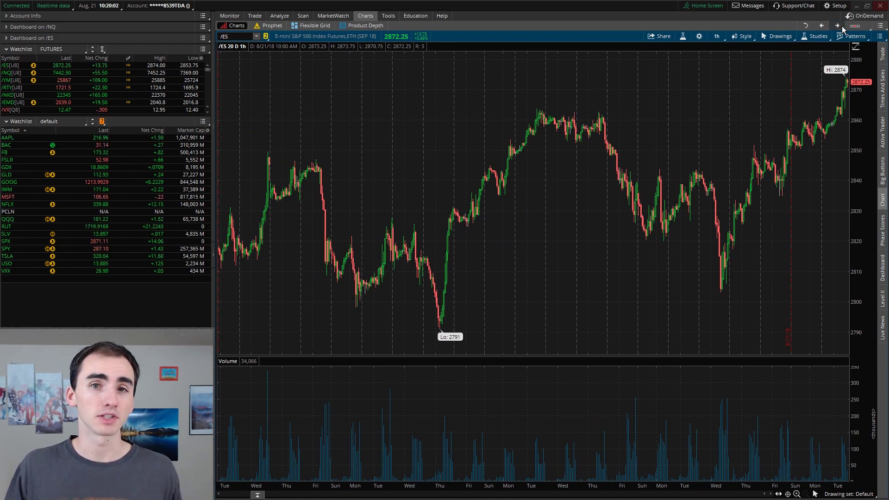
{"action": "left_click", "coordinate": [720, 34]}
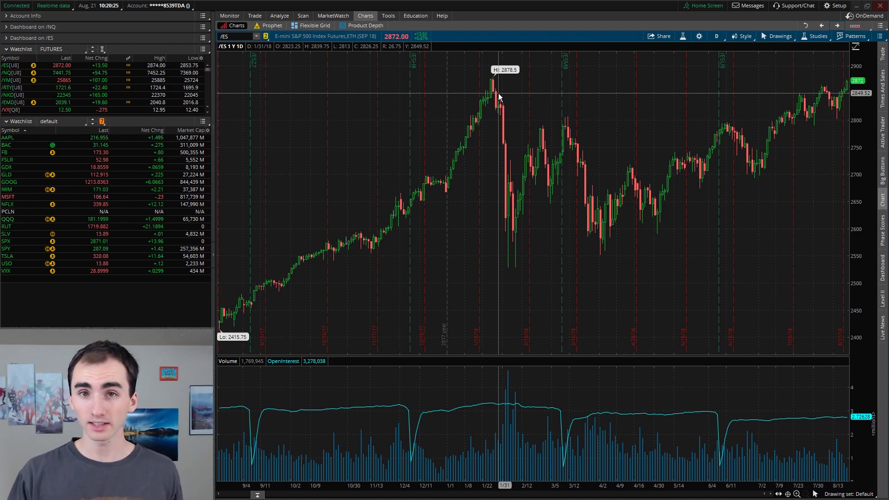
- Change the linked charts' symbol to AAPL and rescale the daily chart to leave space after the last bar
{"action": "left_click", "coordinate": [235, 38]}
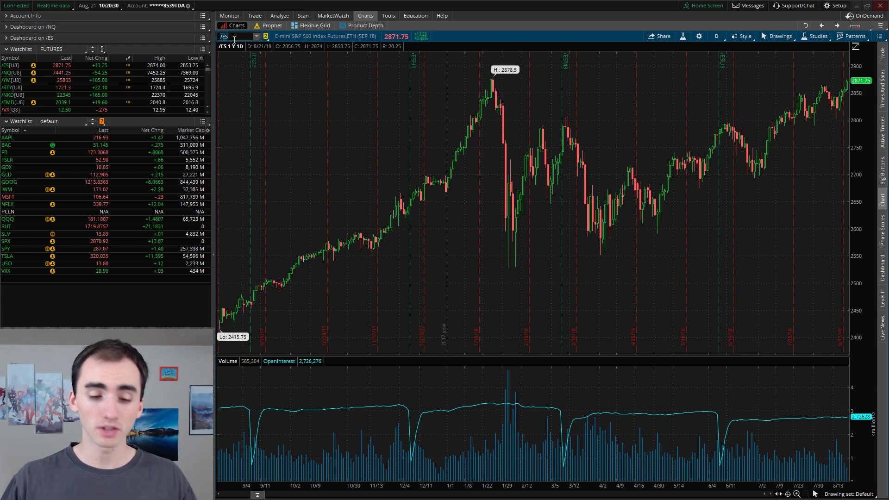
{"action": "type", "text": "AAPL"}
{"action": "key", "text": "Return"}
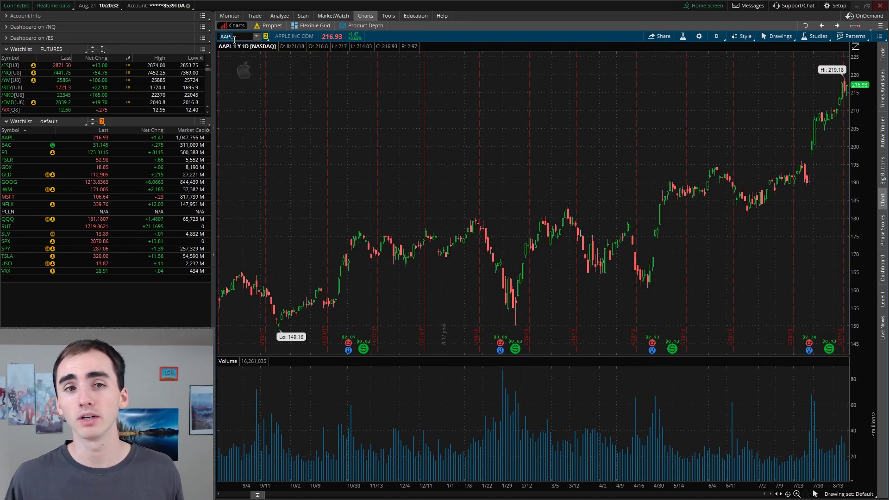
{"action": "key", "text": "alt"}
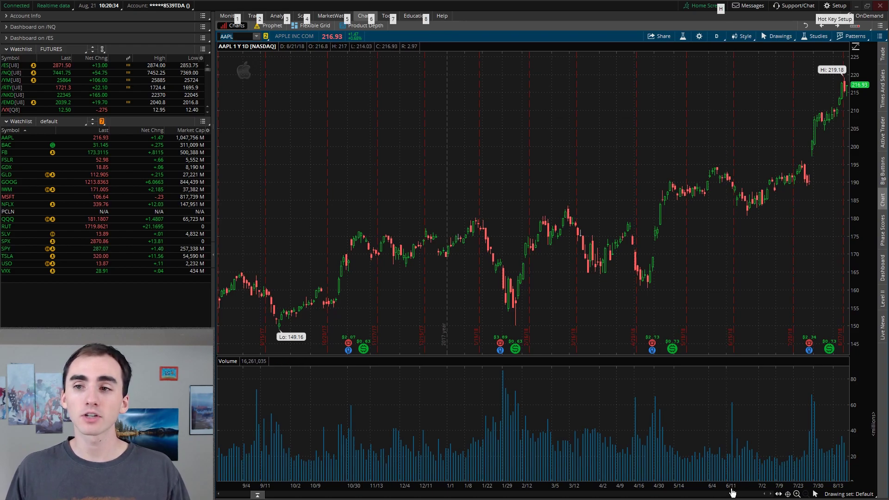
{"action": "scroll", "coordinate": [732, 492], "scroll_direction": "down", "scroll_amount": 3}
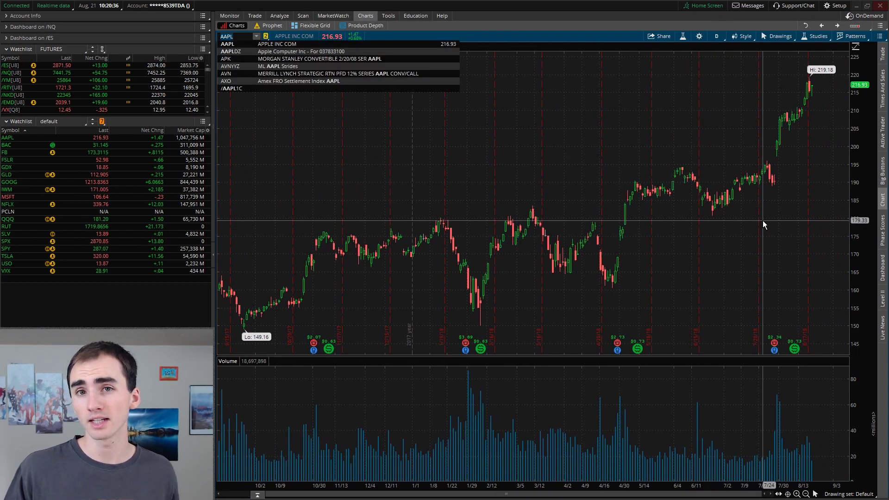
- Go back through the maximized AAPL cells to view the 4-hour chart's recent prices and the 1-hour chart
{"action": "left_click", "coordinate": [821, 23]}
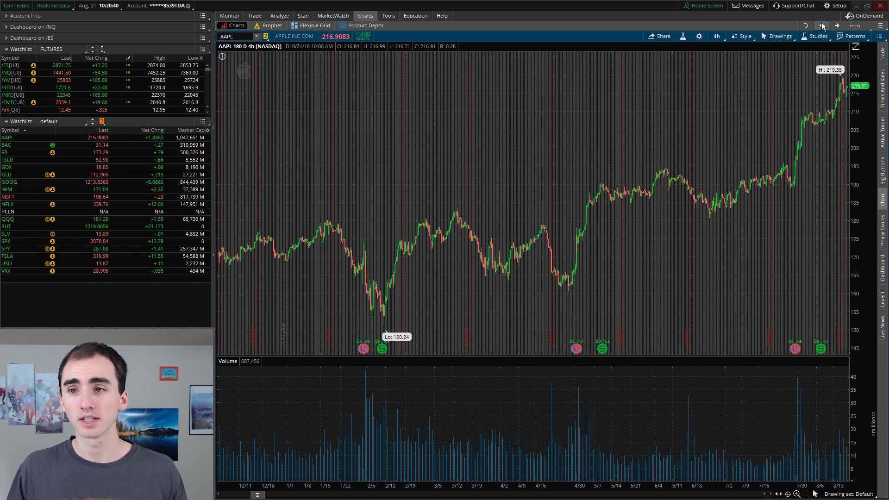
{"action": "left_click_drag", "start_coordinate": [753, 221], "coordinate": [850, 228]}
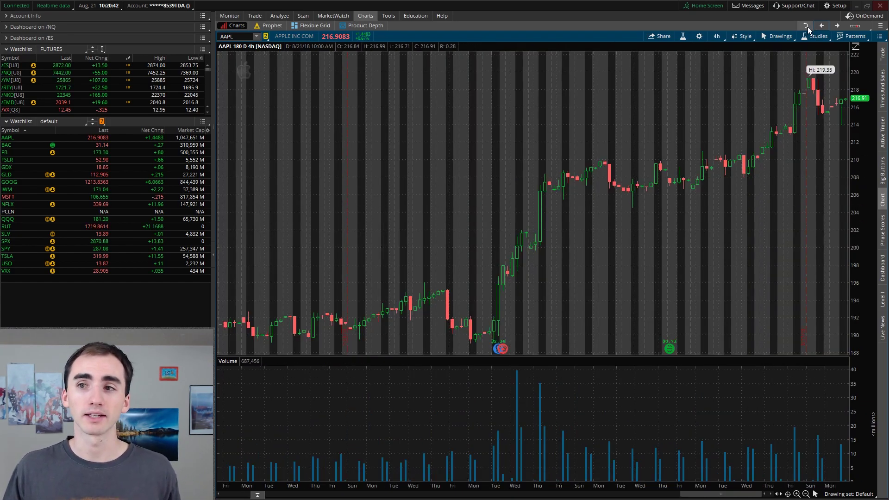
{"action": "left_click", "coordinate": [822, 23]}
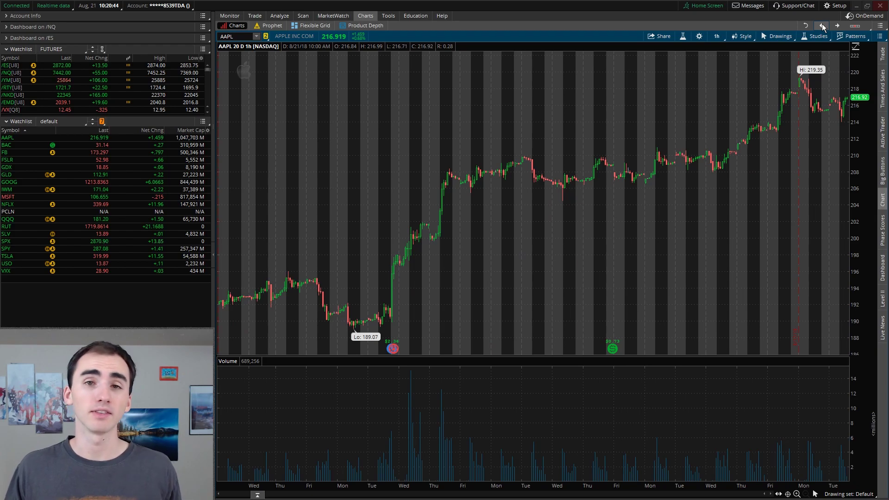
- Advance through the maximized /NQ cells from the 15-minute chart to the 5-year weekly chart, and minimize that window to show the multi-chart grid
{"action": "left_click", "coordinate": [822, 24]}
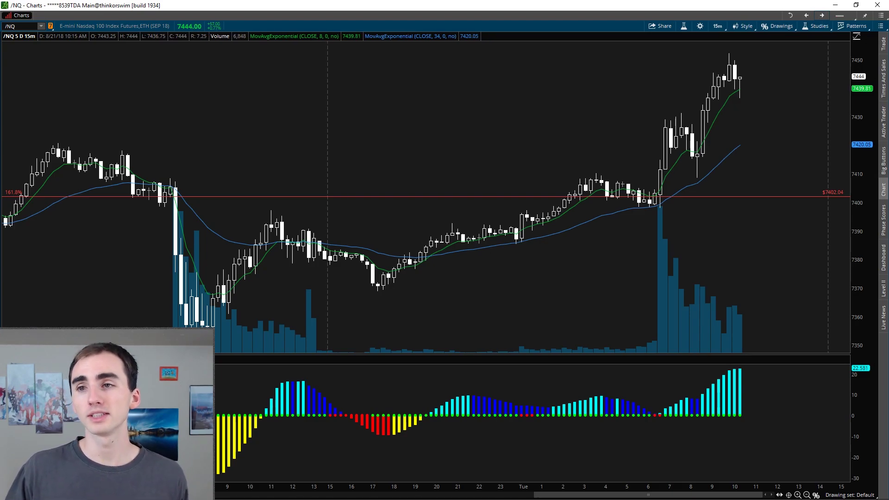
{"action": "left_click", "coordinate": [823, 16]}
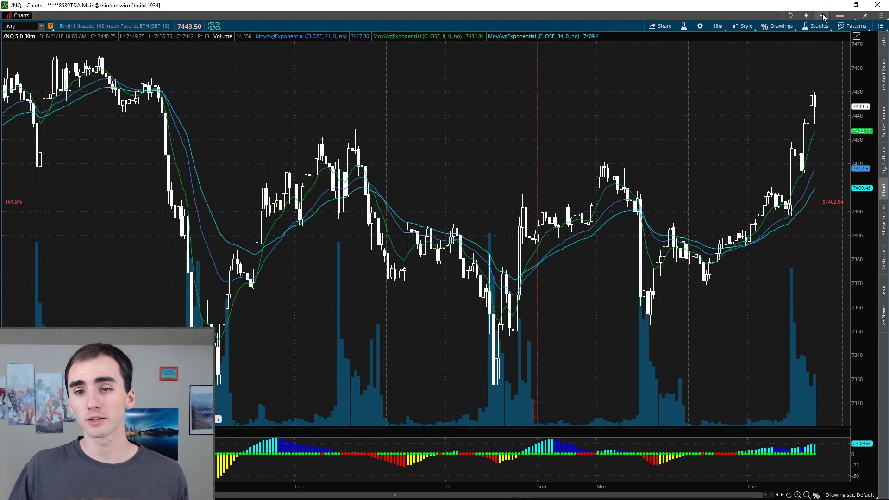
{"action": "left_click", "coordinate": [823, 17]}
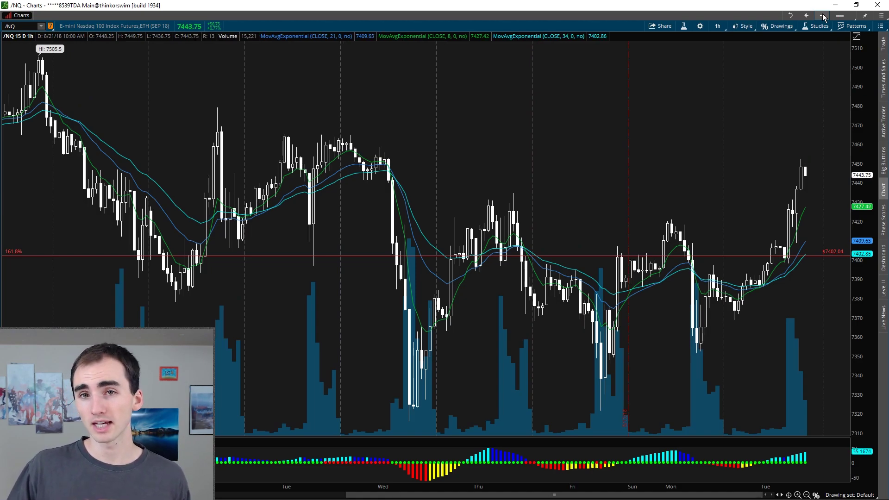
{"action": "left_click", "coordinate": [823, 17]}
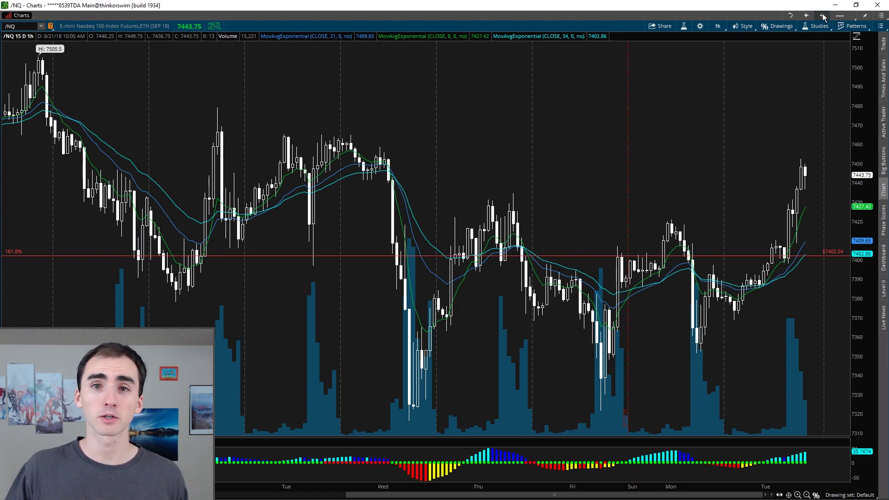
{"action": "left_click", "coordinate": [822, 14]}
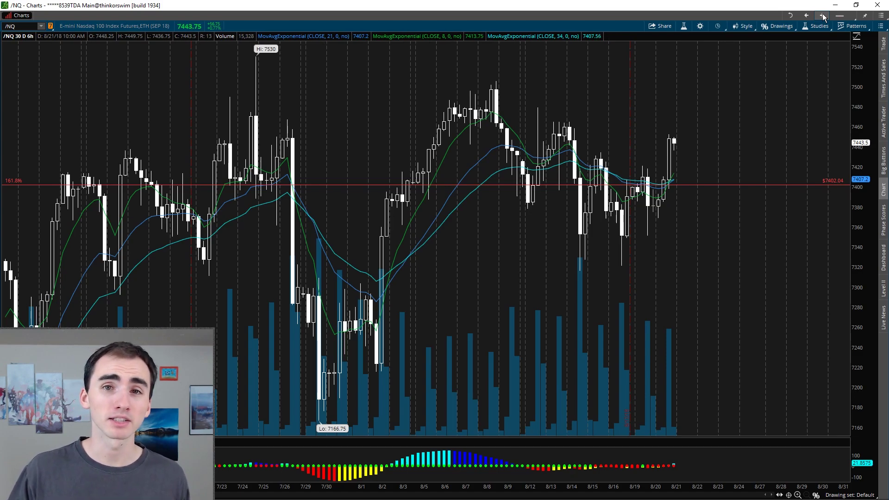
{"action": "left_click", "coordinate": [823, 16]}
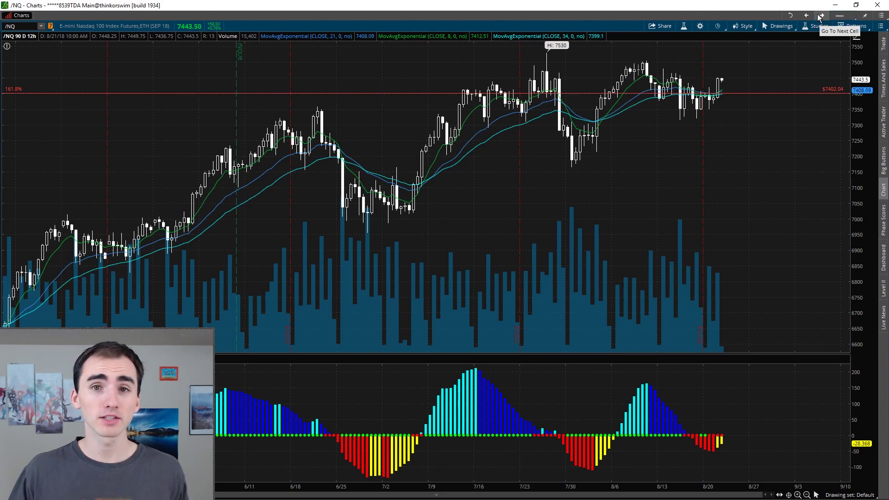
{"action": "left_click", "coordinate": [822, 15]}
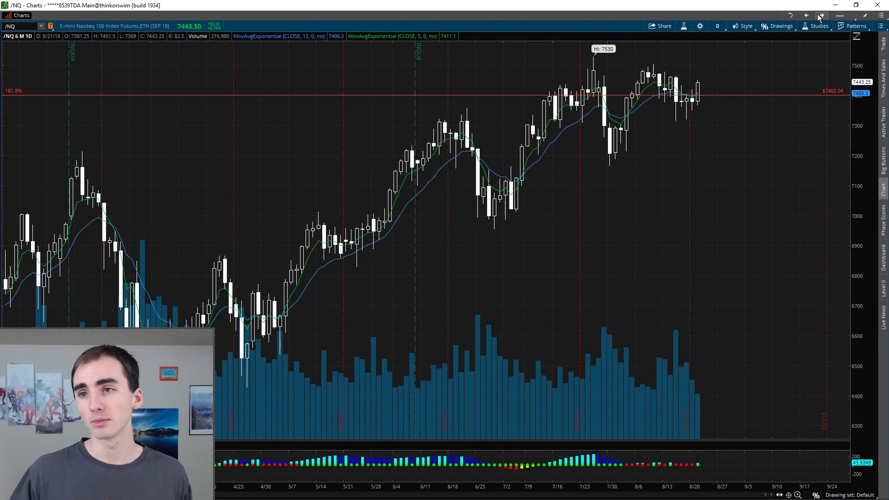
{"action": "left_click", "coordinate": [818, 14]}
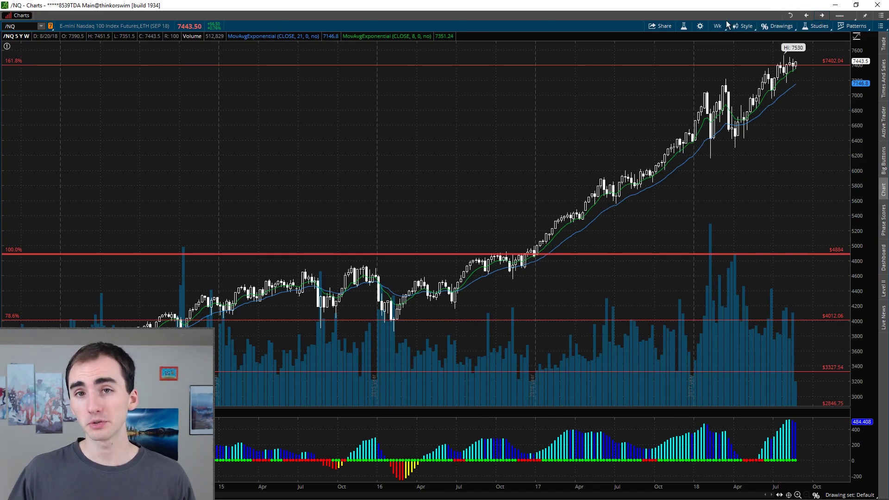
{"action": "key", "text": "super+Down"}
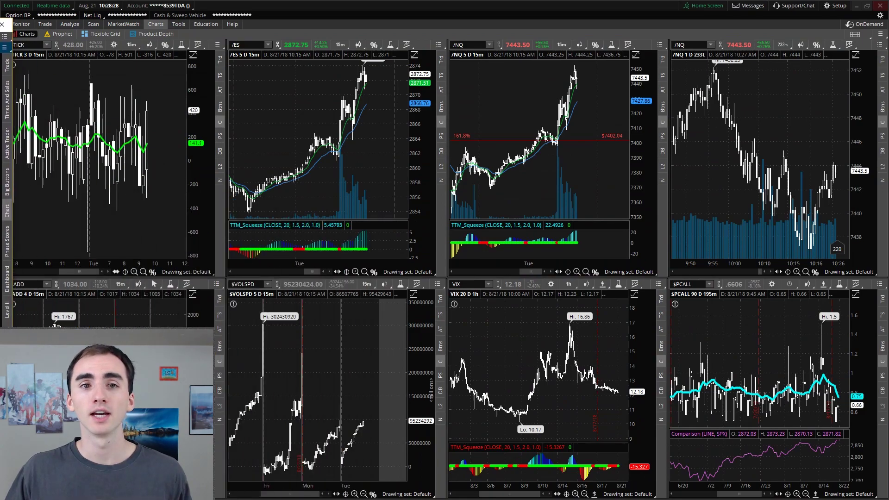